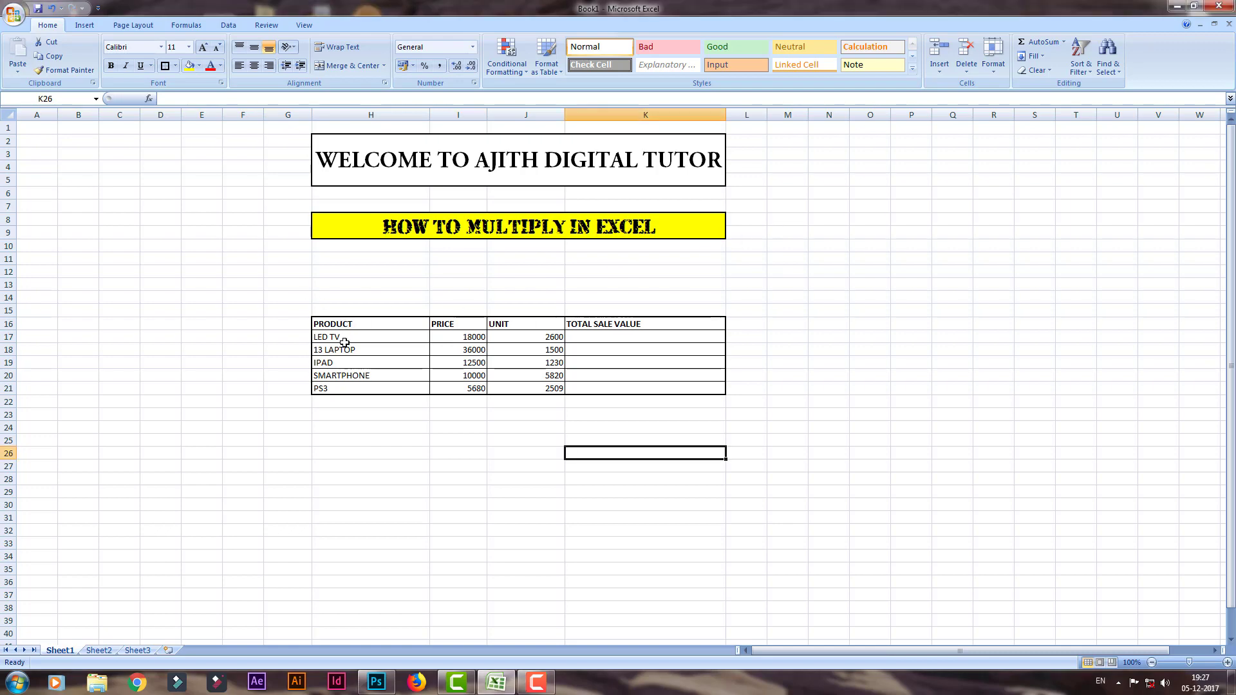
# Step: Point out the PRICE heading, LED TV units and the LED TV and 13 LAPTOP entries
pyautogui.click(440, 327)
pyautogui.click(517, 333)
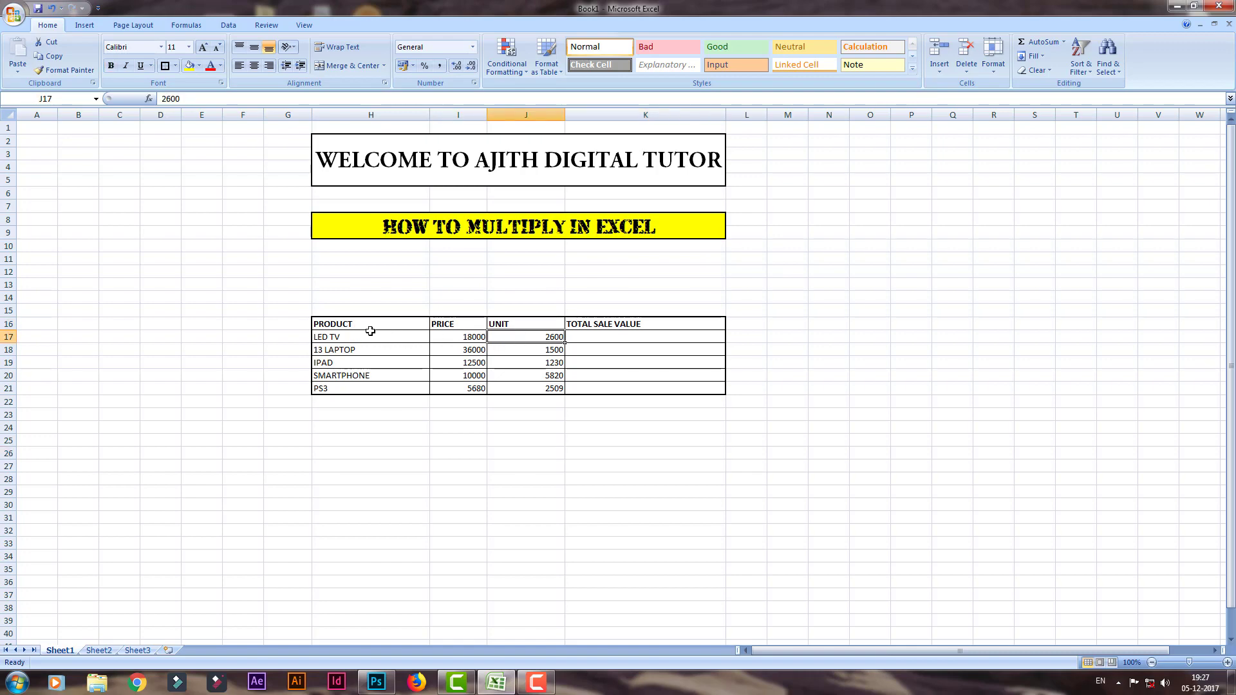
pyautogui.click(354, 336)
pyautogui.click(356, 351)
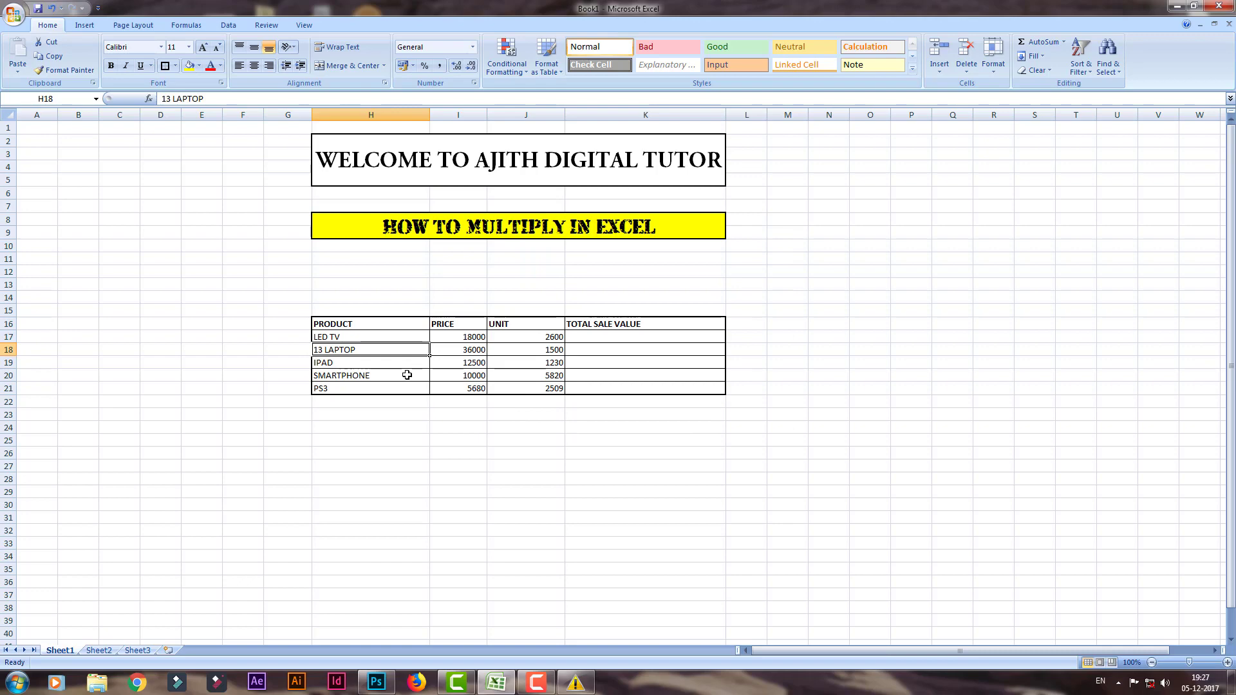
# Step: Keep the current colour scheme, never show the Windows warning again, and select K17
pyautogui.click(575, 682)
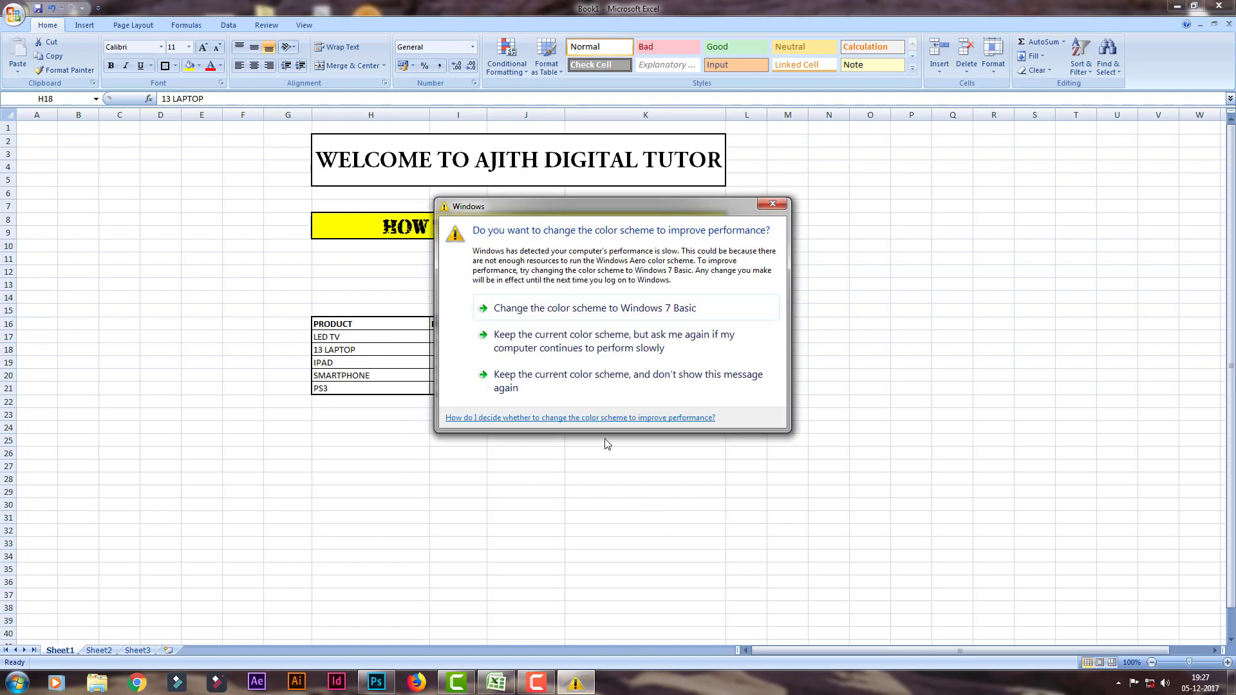
pyautogui.click(573, 380)
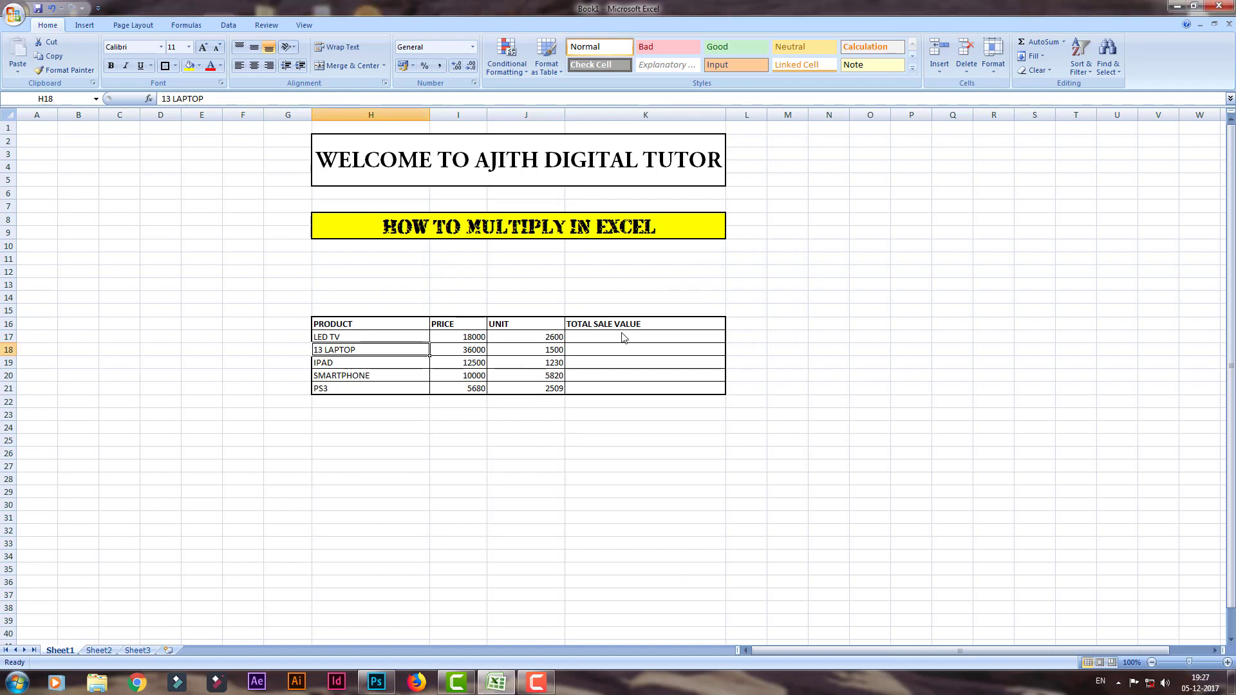
pyautogui.click(608, 460)
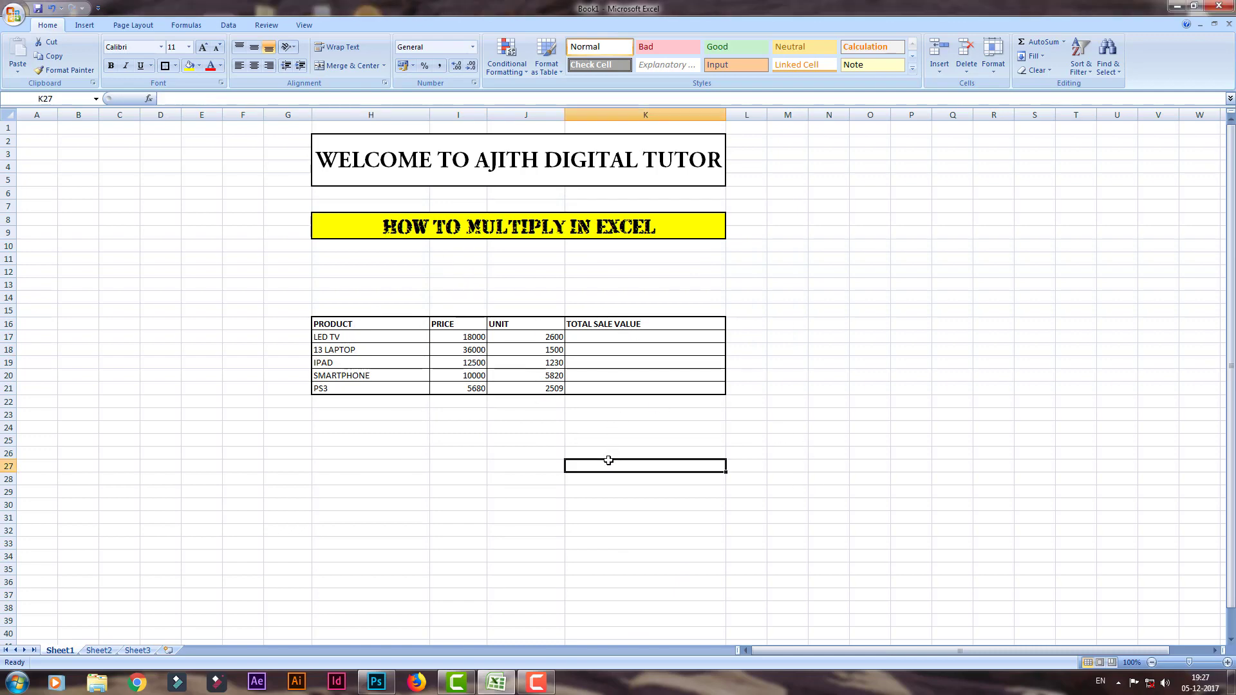
pyautogui.click(633, 341)
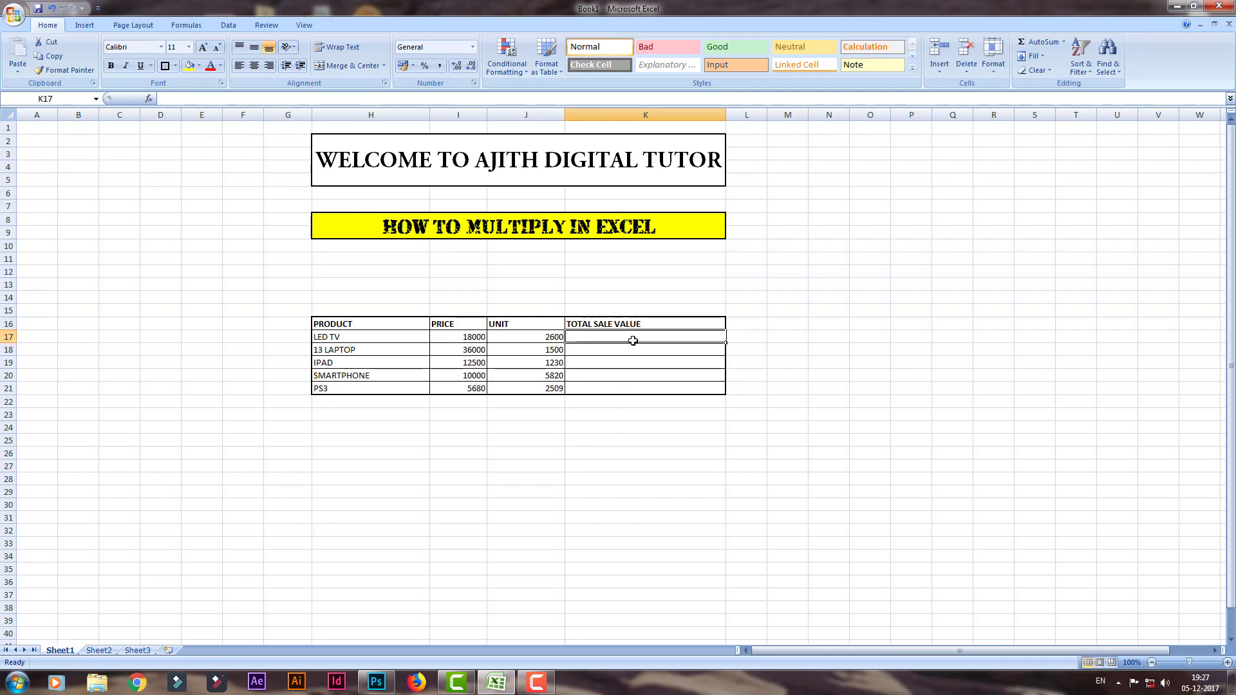
# Step: Enter =I17*J17 in K17 so the LED TV total shows 46800000
pyautogui.write('=')
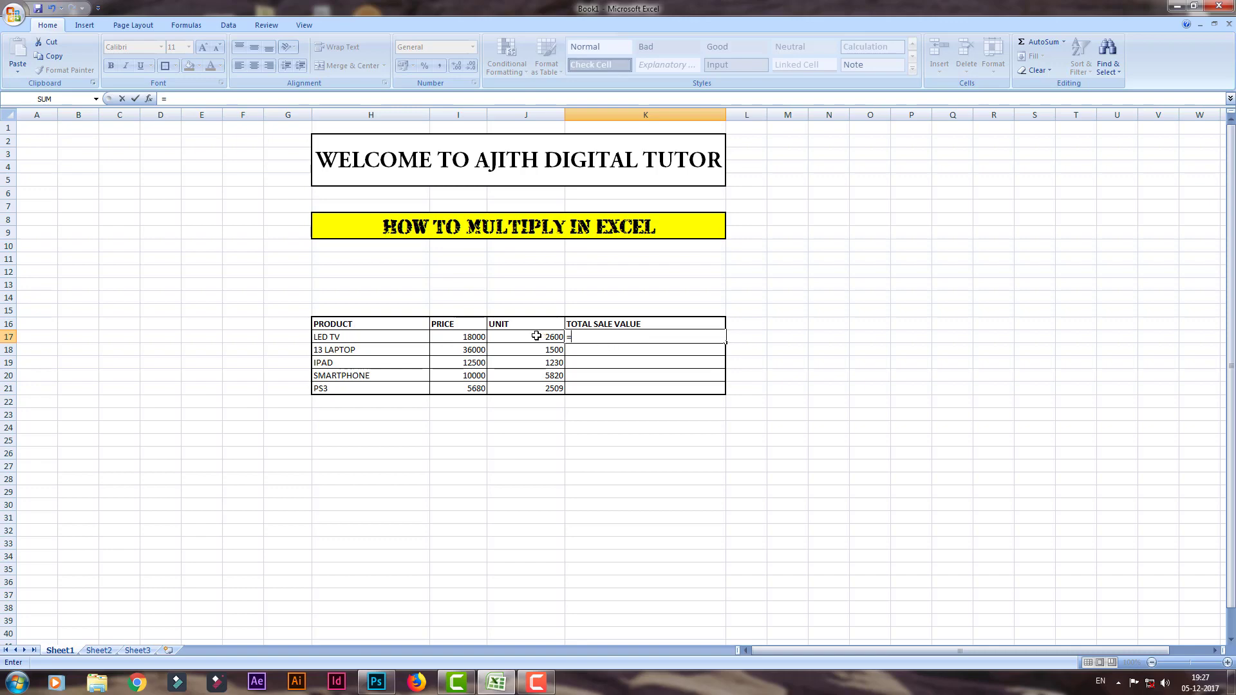
pyautogui.click(459, 336)
pyautogui.write('*')
pyautogui.click(555, 337)
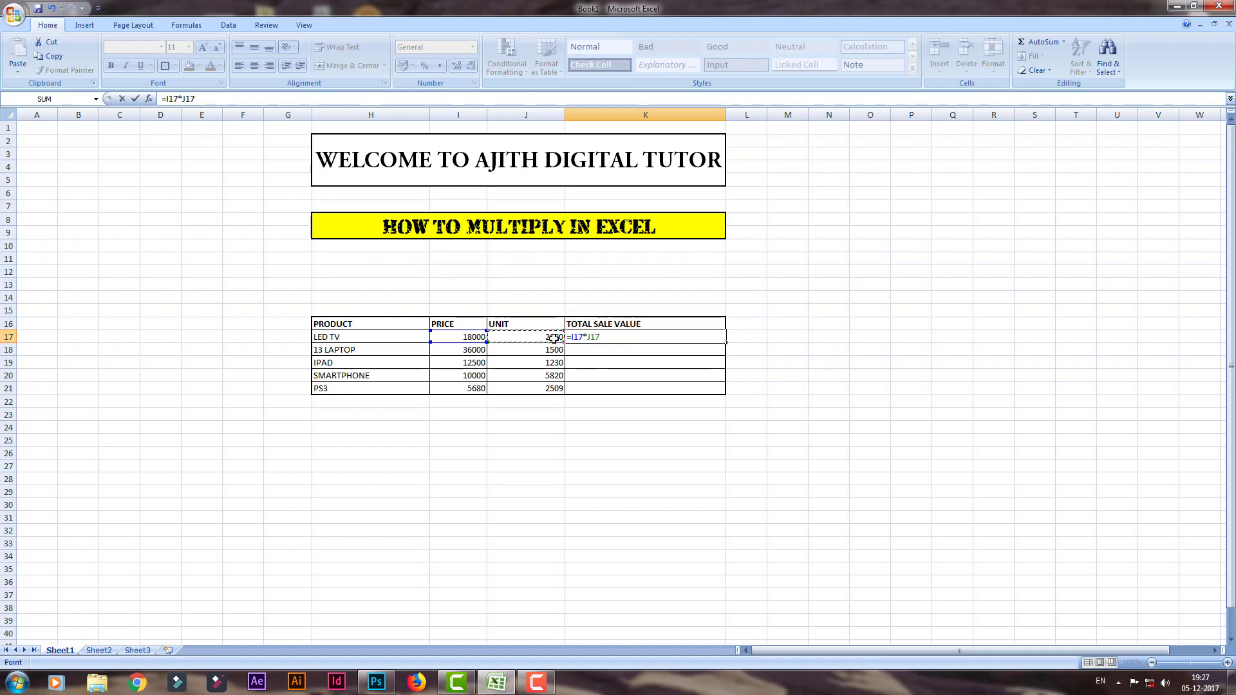
pyautogui.press('Return')
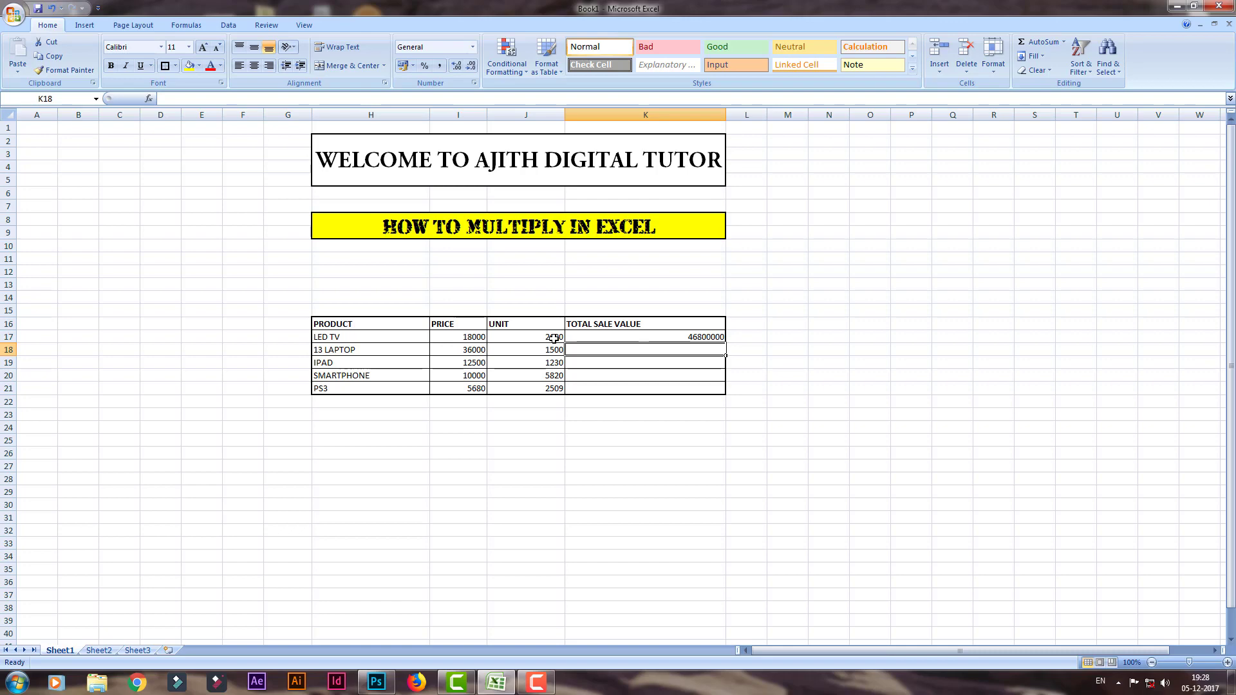
# Step: Enter =SUM(I18*J18) in K18 for the 13 LAPTOP total of 54000000
pyautogui.write('=')
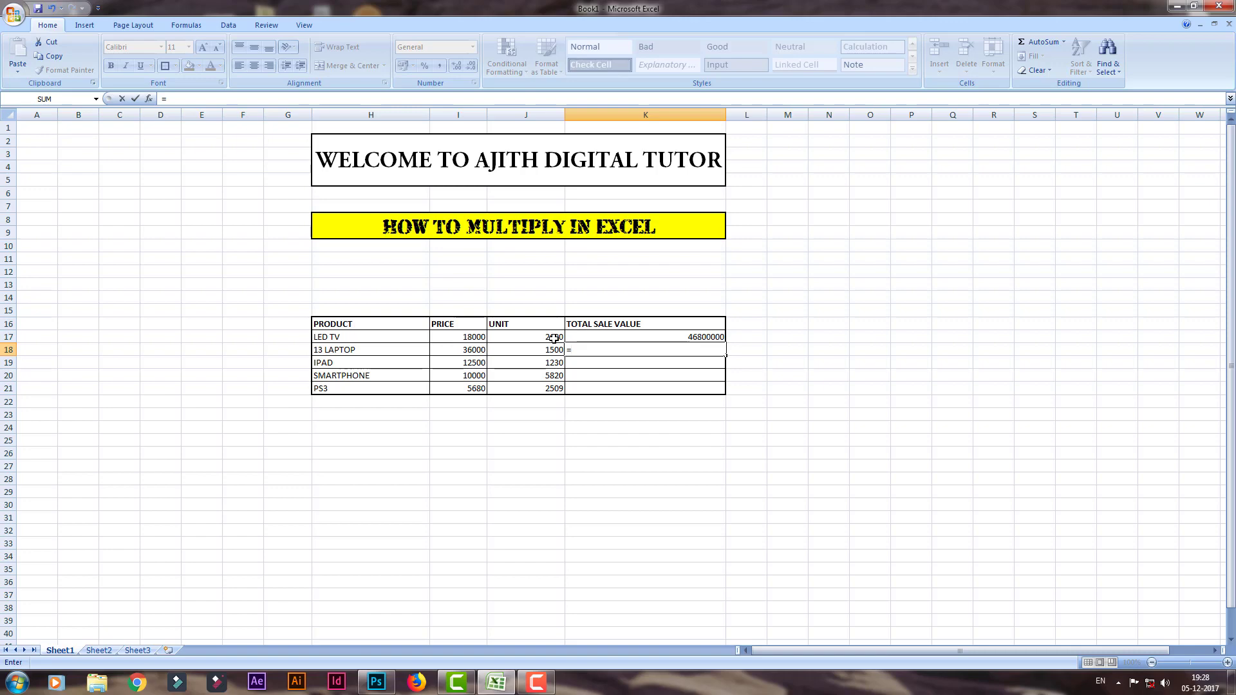
pyautogui.write('SUM')
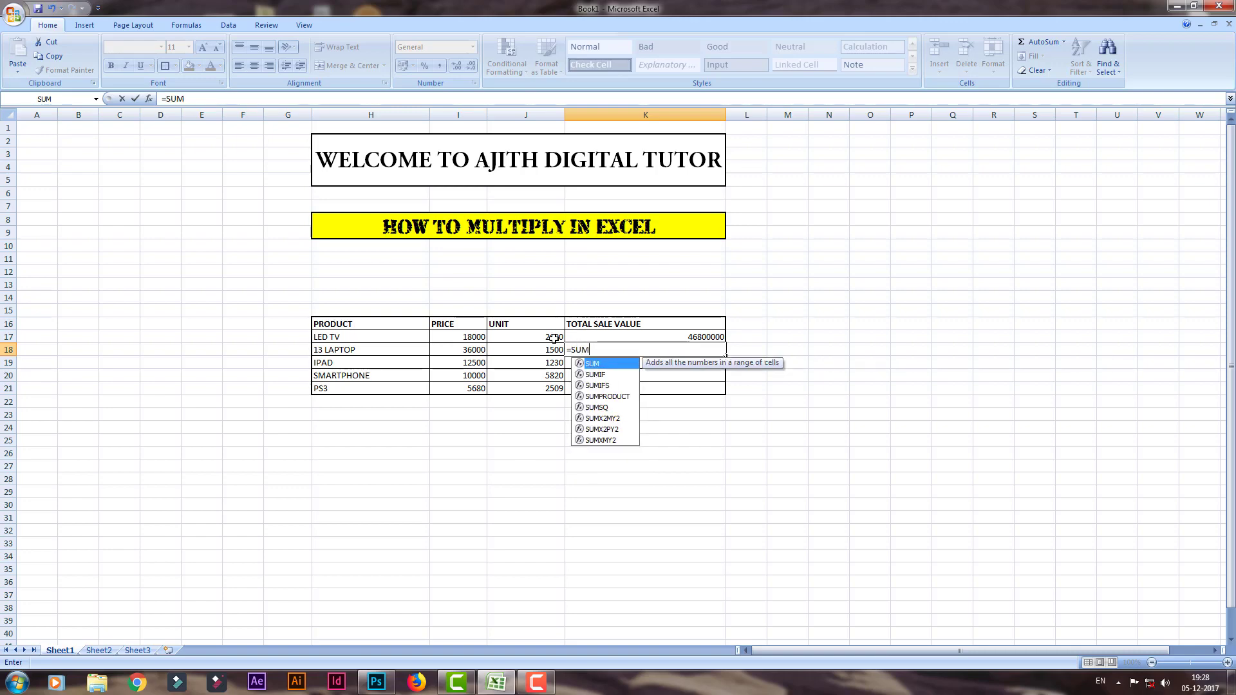
pyautogui.write('(')
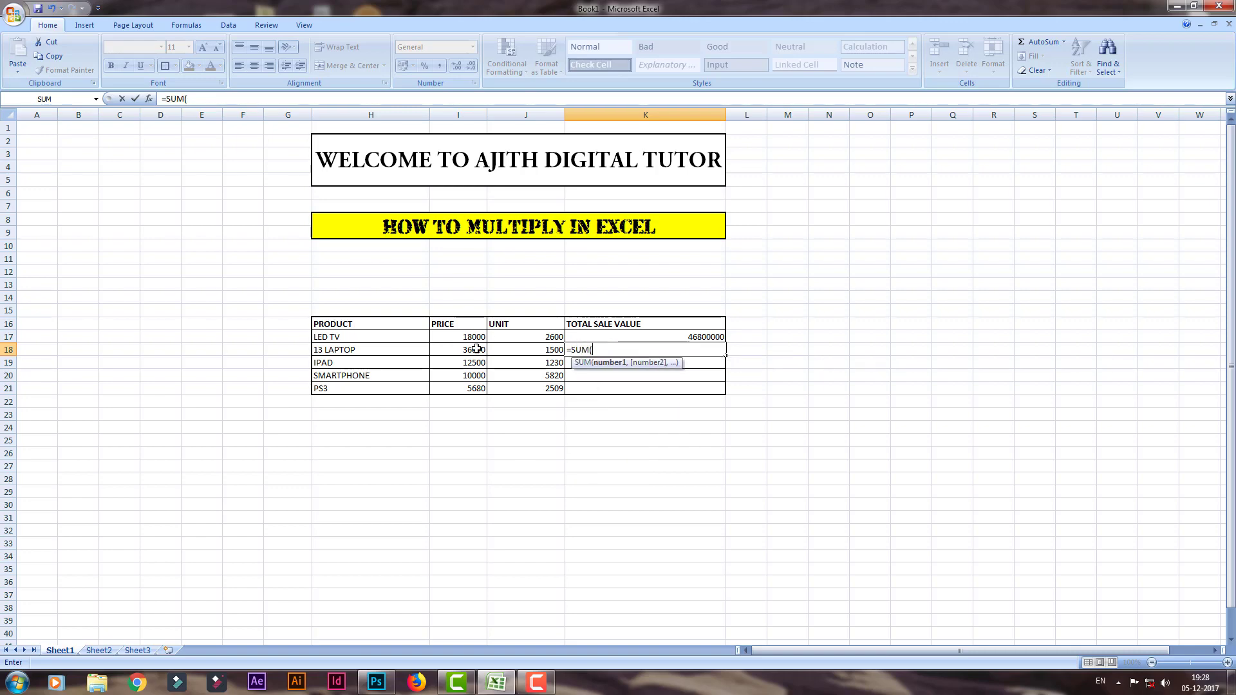
pyautogui.click(474, 350)
pyautogui.write('8')
pyautogui.press('BackSpace')
pyautogui.write('*')
pyautogui.click(520, 347)
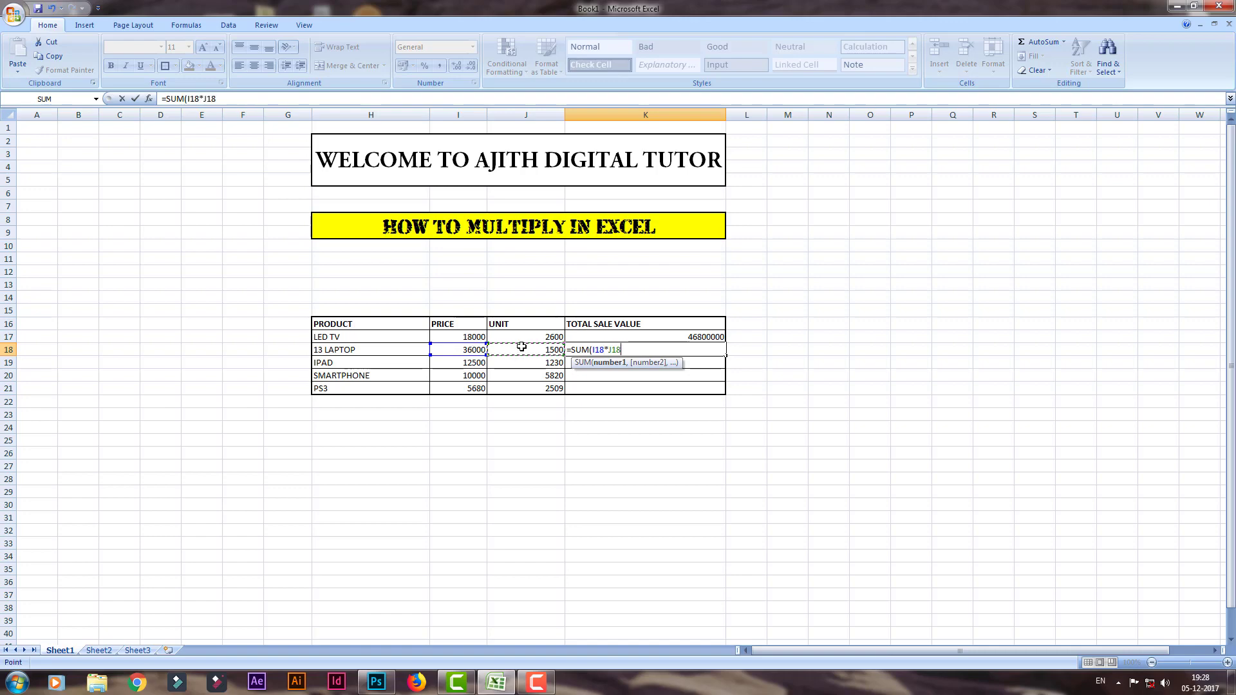
pyautogui.press('Return')
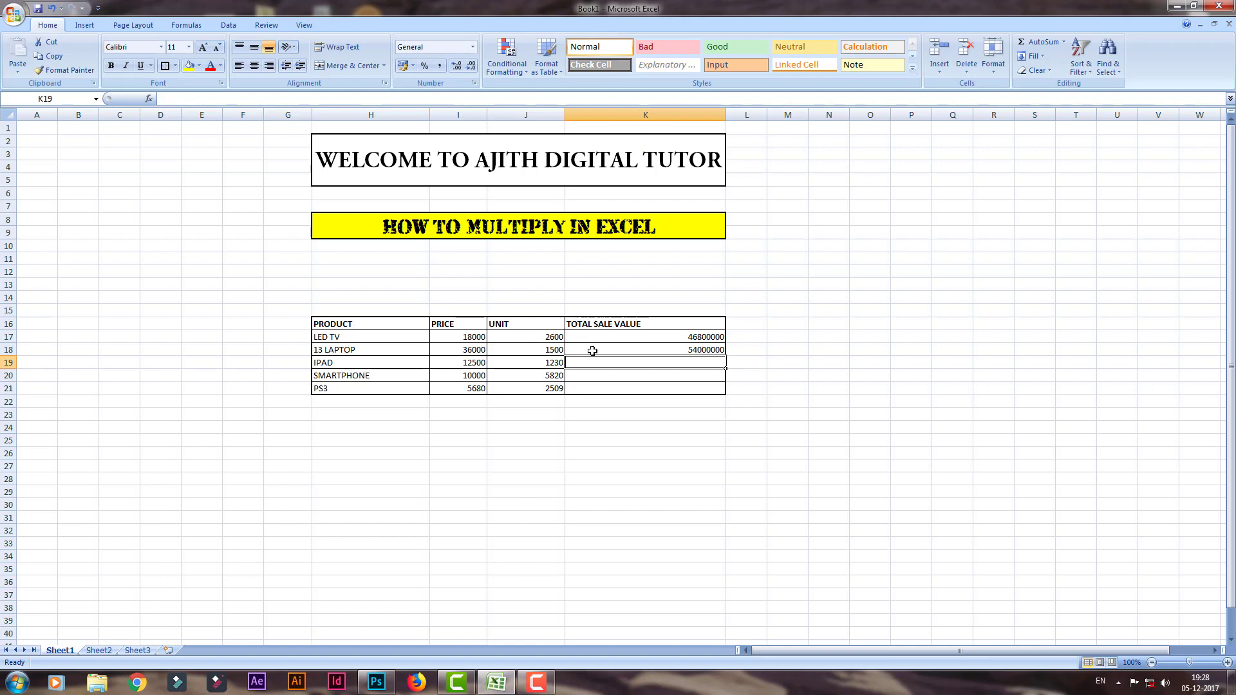
# Step: Try inserting PRODUCT in K19 from the =PRO autocomplete, which yields #NAME?
pyautogui.write('=')
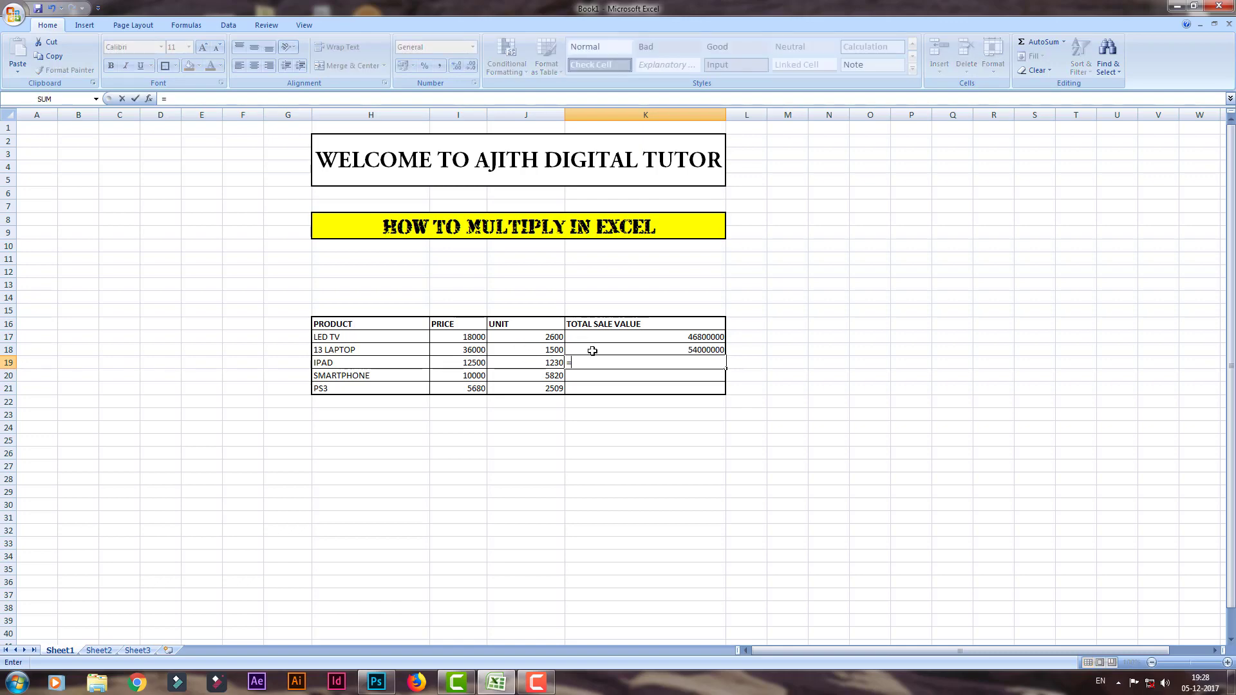
pyautogui.write('P')
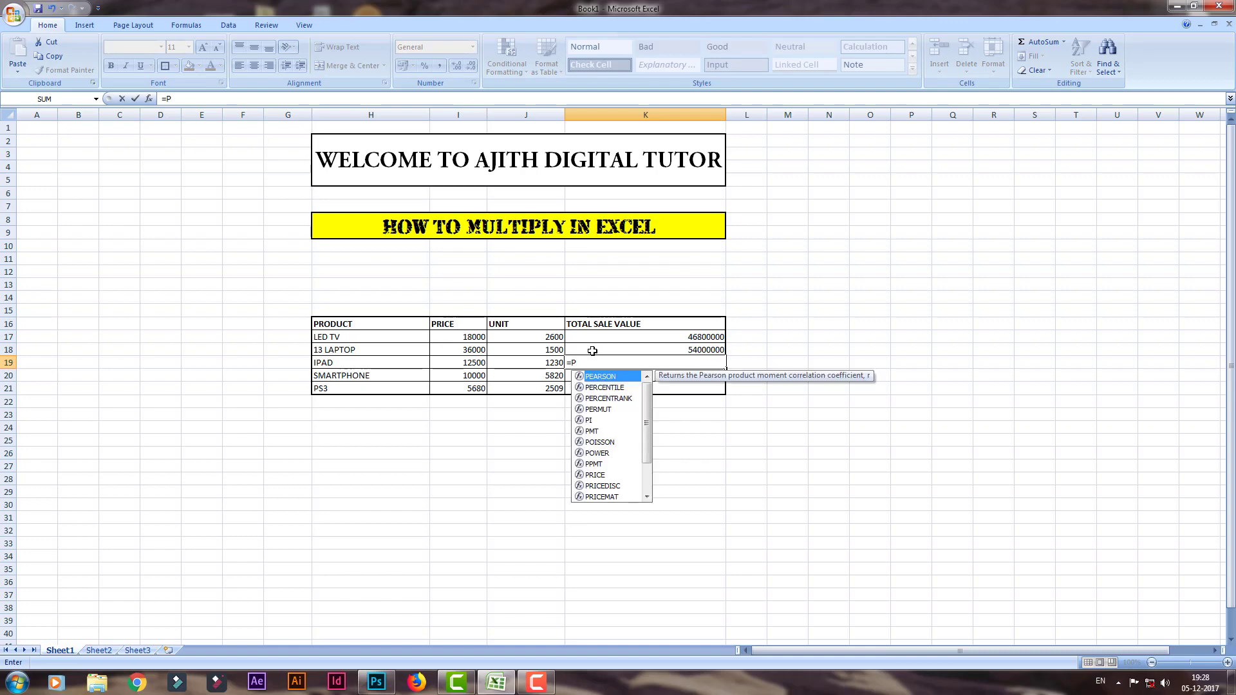
pyautogui.write('RO')
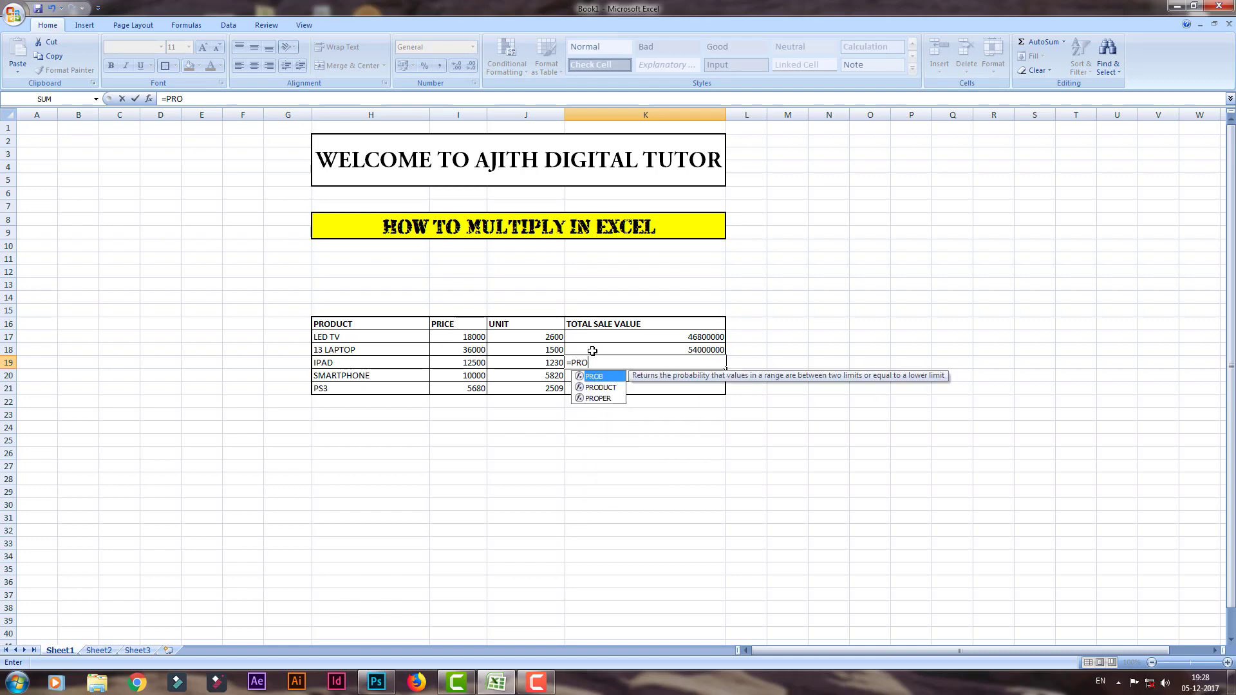
pyautogui.click(603, 388)
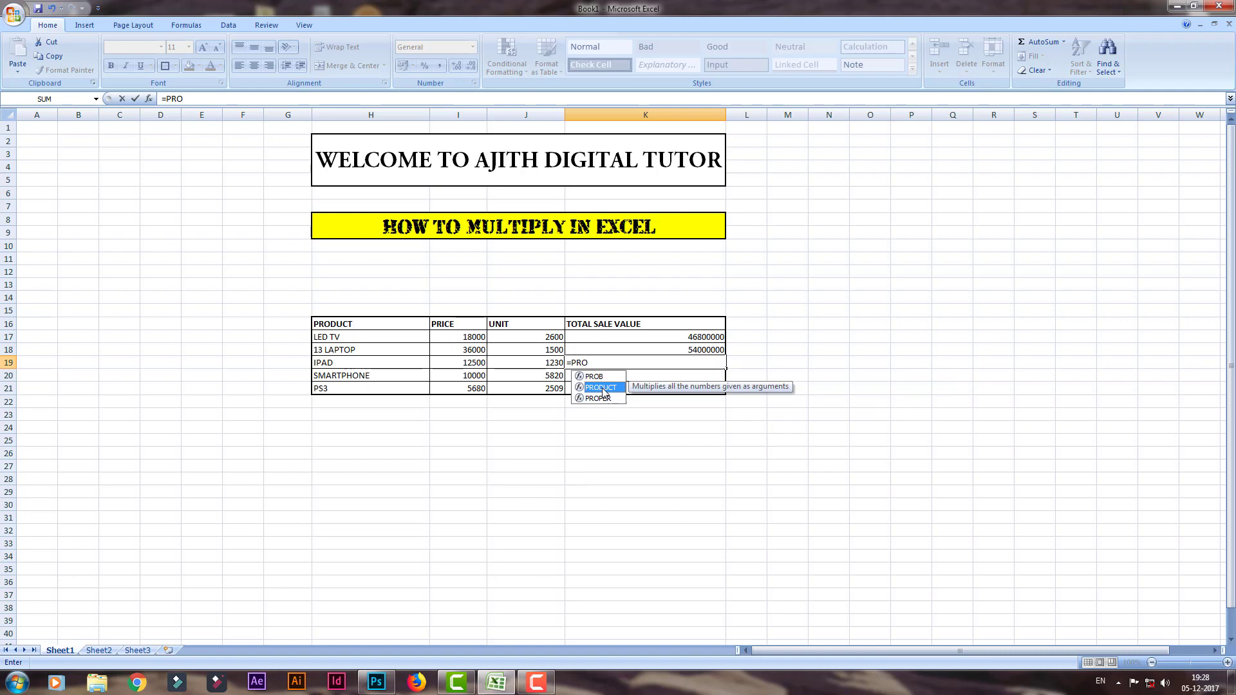
pyautogui.press('Return')
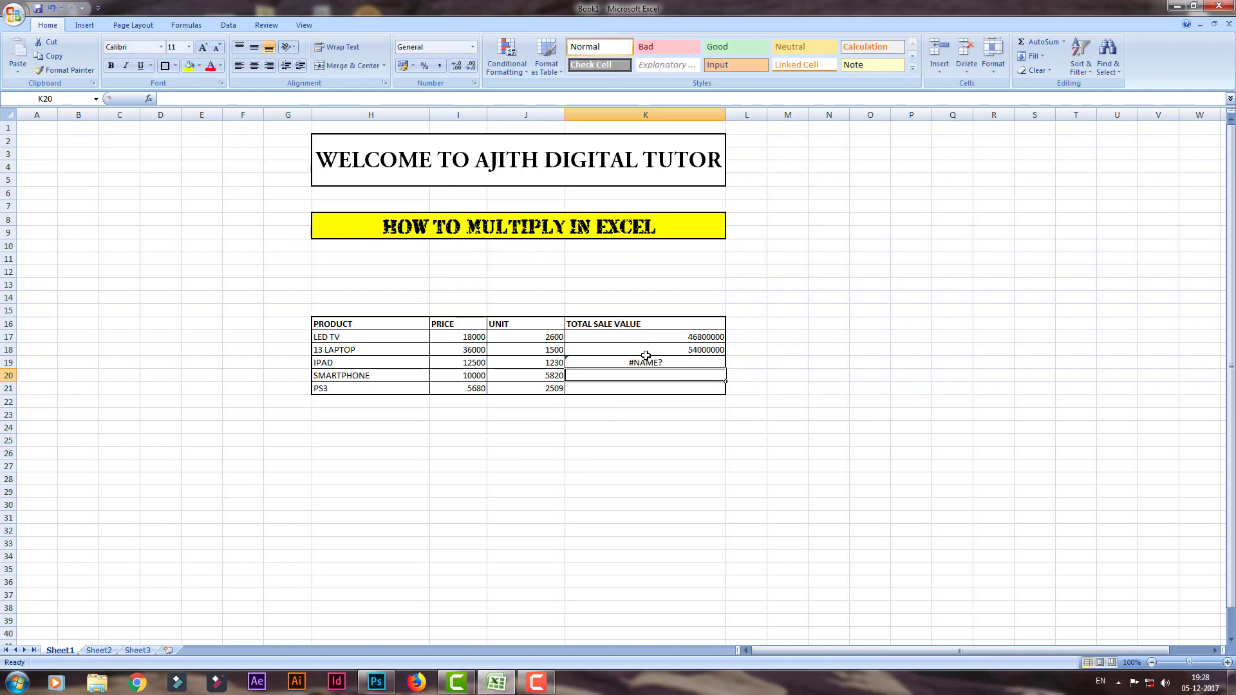
# Step: Edit K19 to =PRODUCT(I19,J19), giving the IPAD total 15375000
pyautogui.click(643, 364)
pyautogui.doubleClick(643, 365)
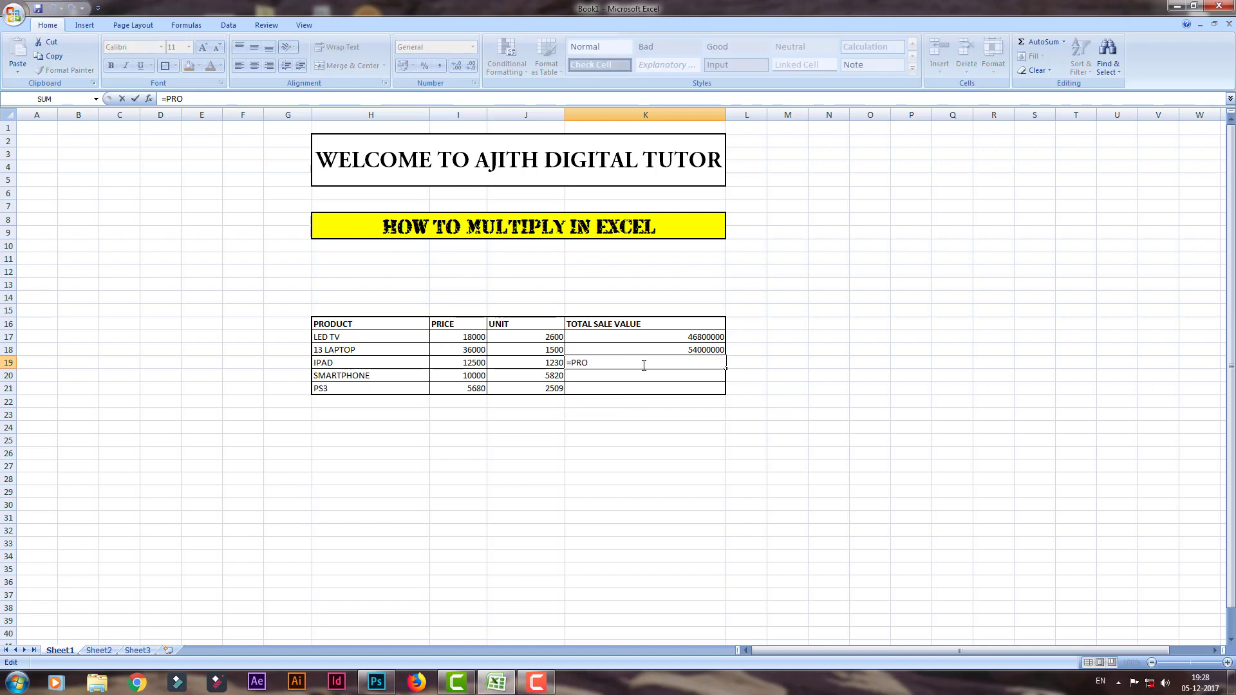
pyautogui.press('BackSpace')
pyautogui.press('BackSpace')
pyautogui.press('BackSpace')
pyautogui.write('PR')
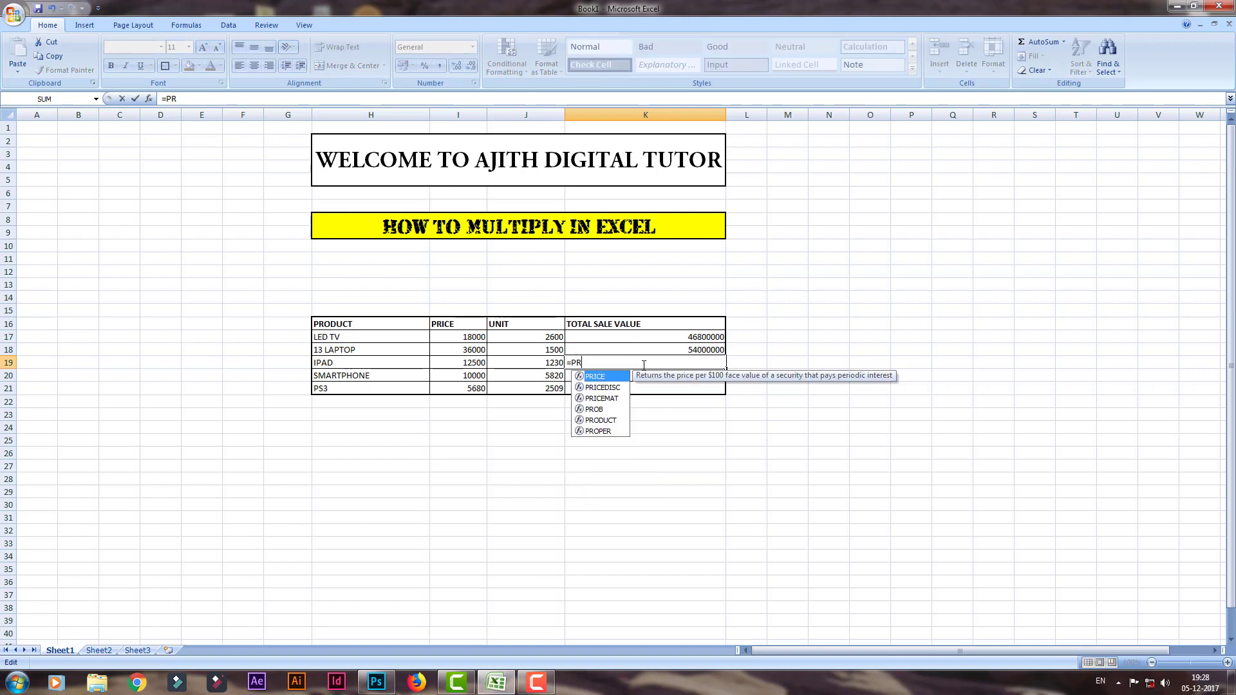
pyautogui.write('ODU')
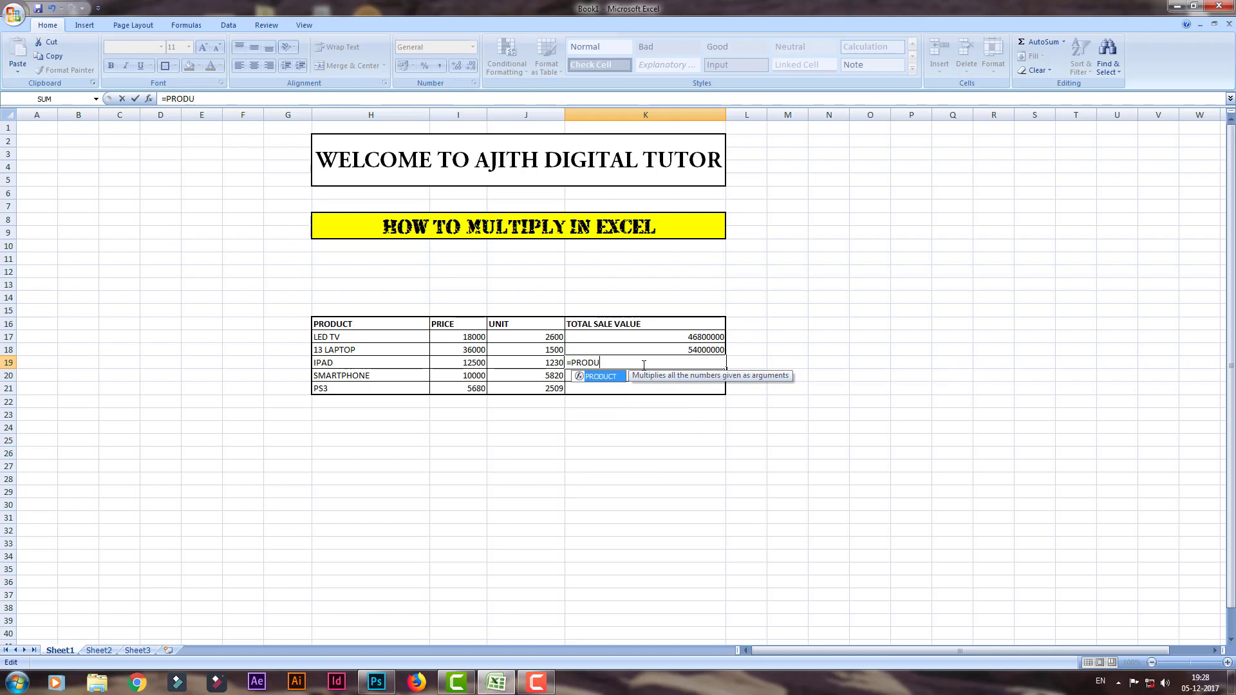
pyautogui.write('CT(')
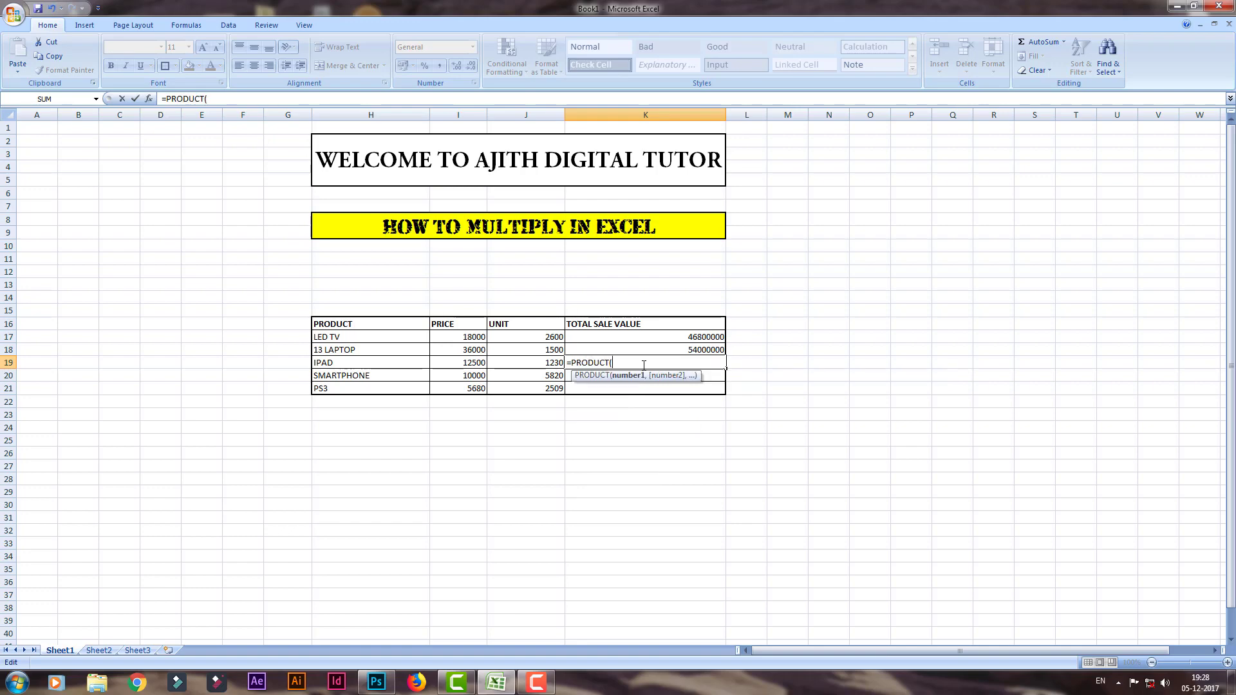
pyautogui.click(465, 361)
pyautogui.write(',')
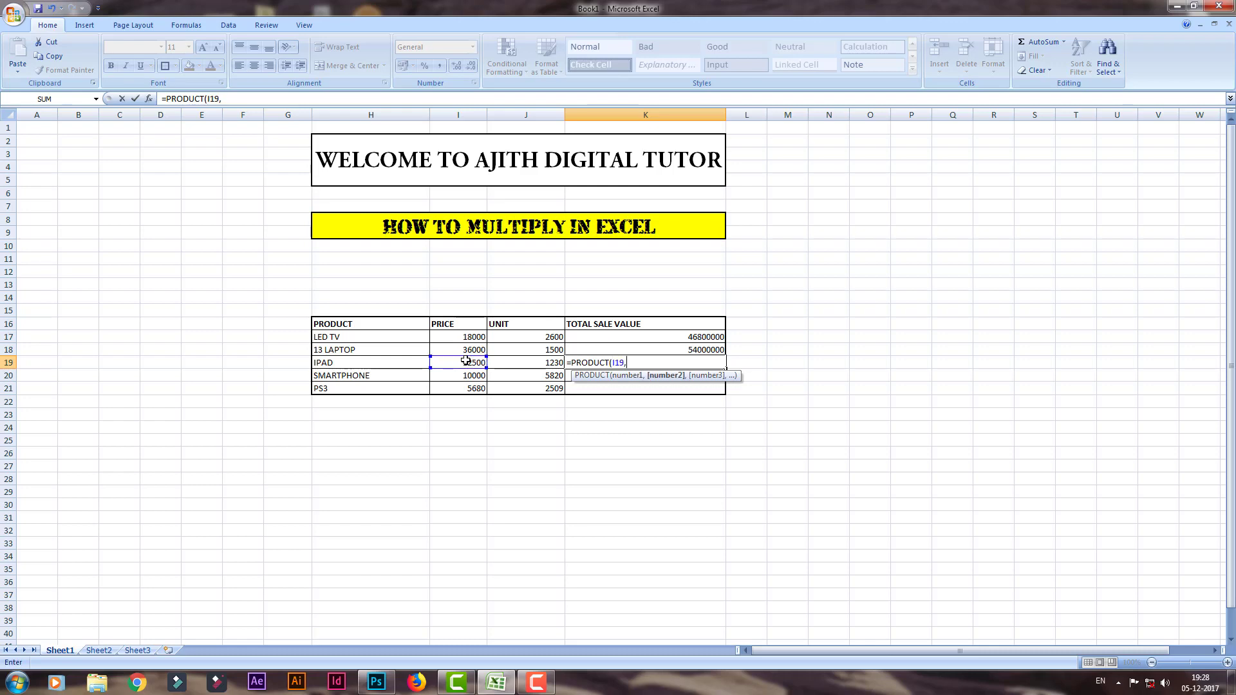
pyautogui.click(532, 362)
pyautogui.write(')')
pyautogui.press('Return')
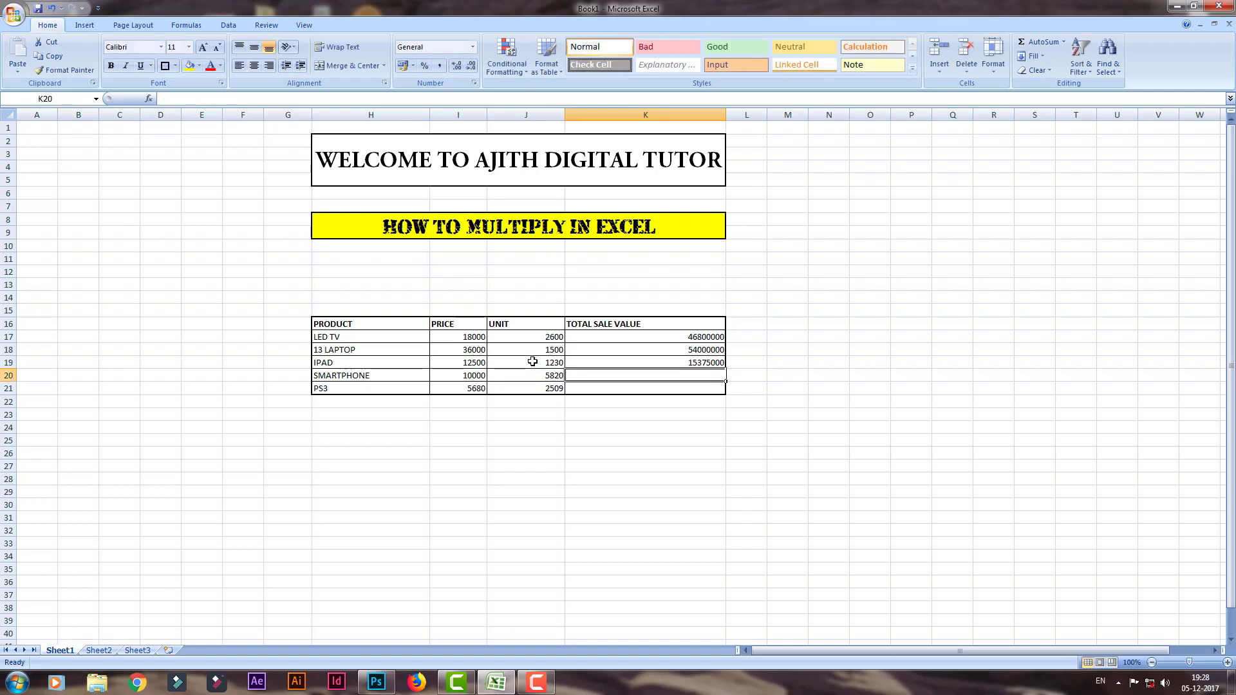
# Step: Enter =I19*J19 in L19 beside the IPAD row
pyautogui.click(740, 361)
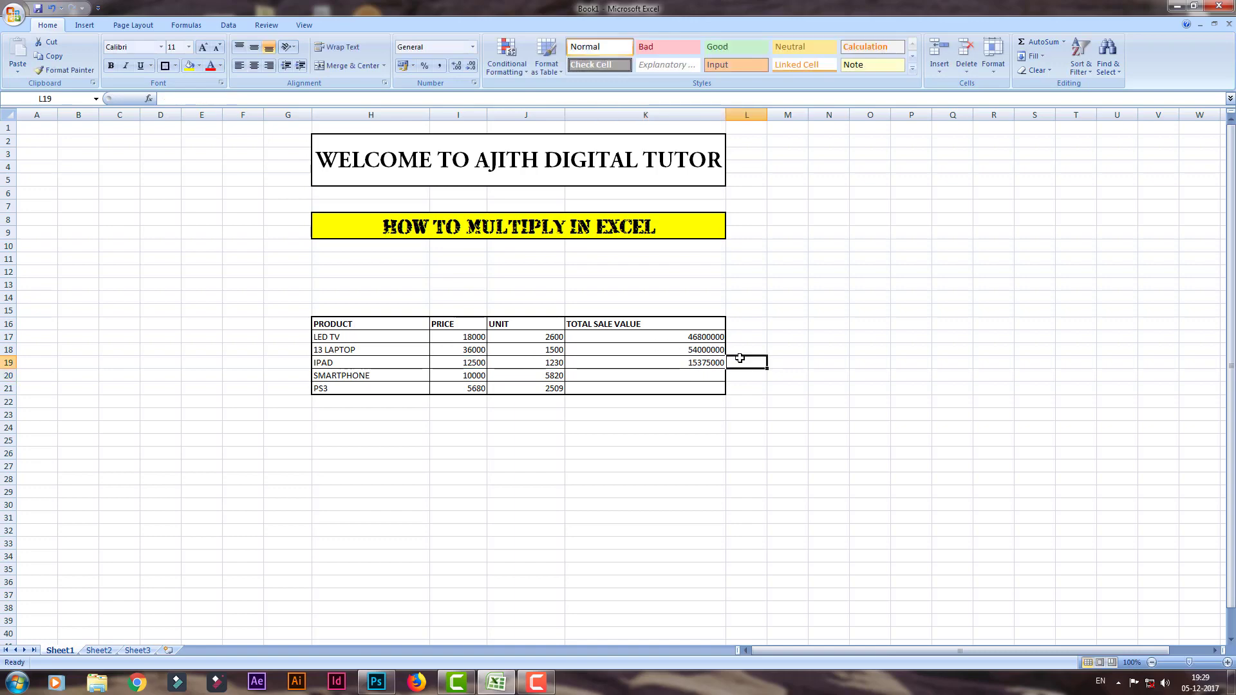
pyautogui.write('=')
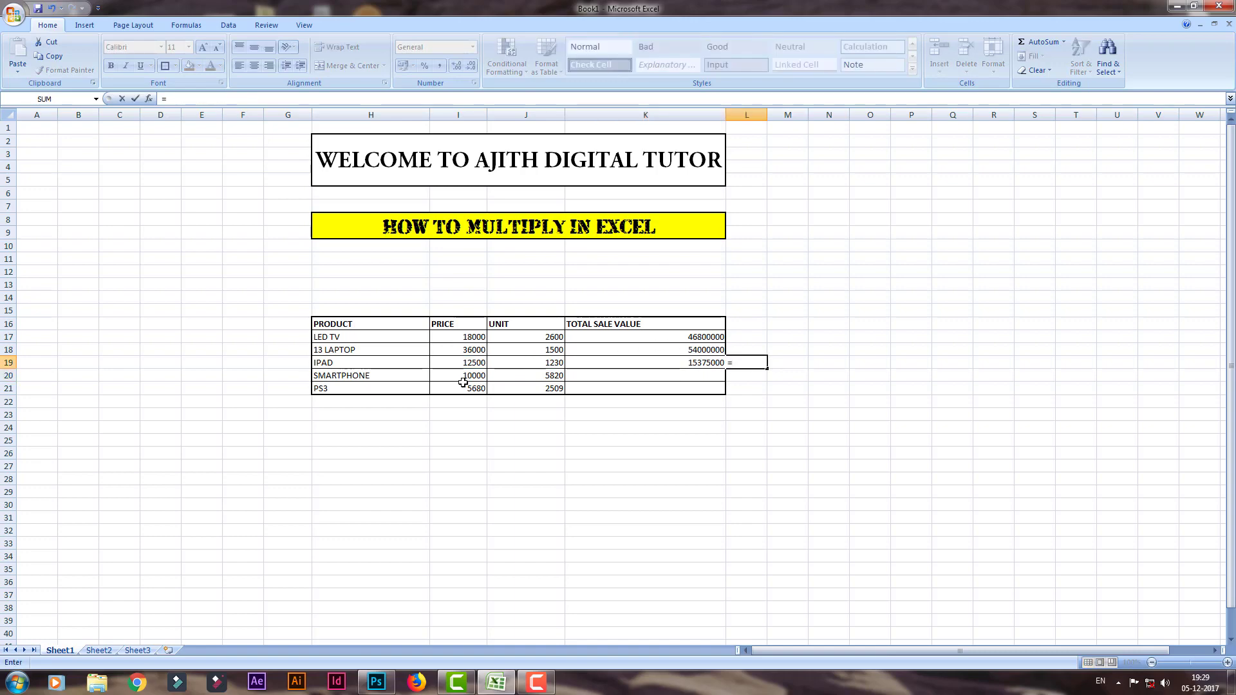
pyautogui.click(470, 363)
pyautogui.write('*')
pyautogui.click(510, 358)
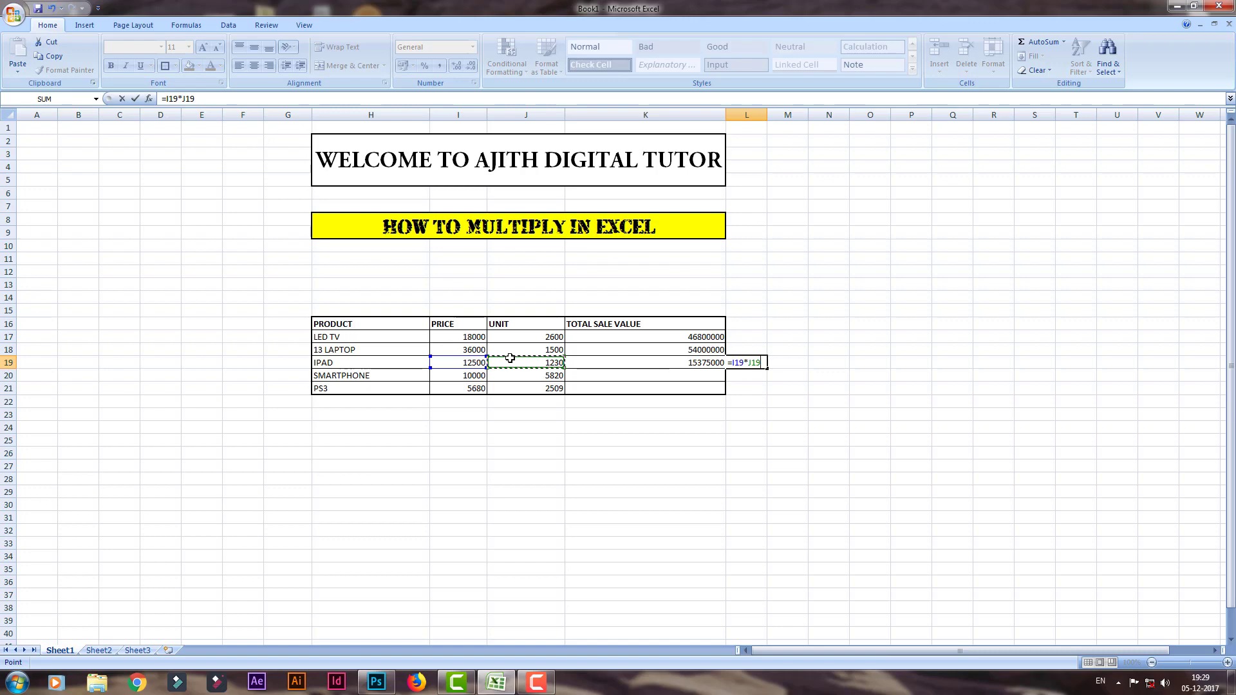
pyautogui.press('Return')
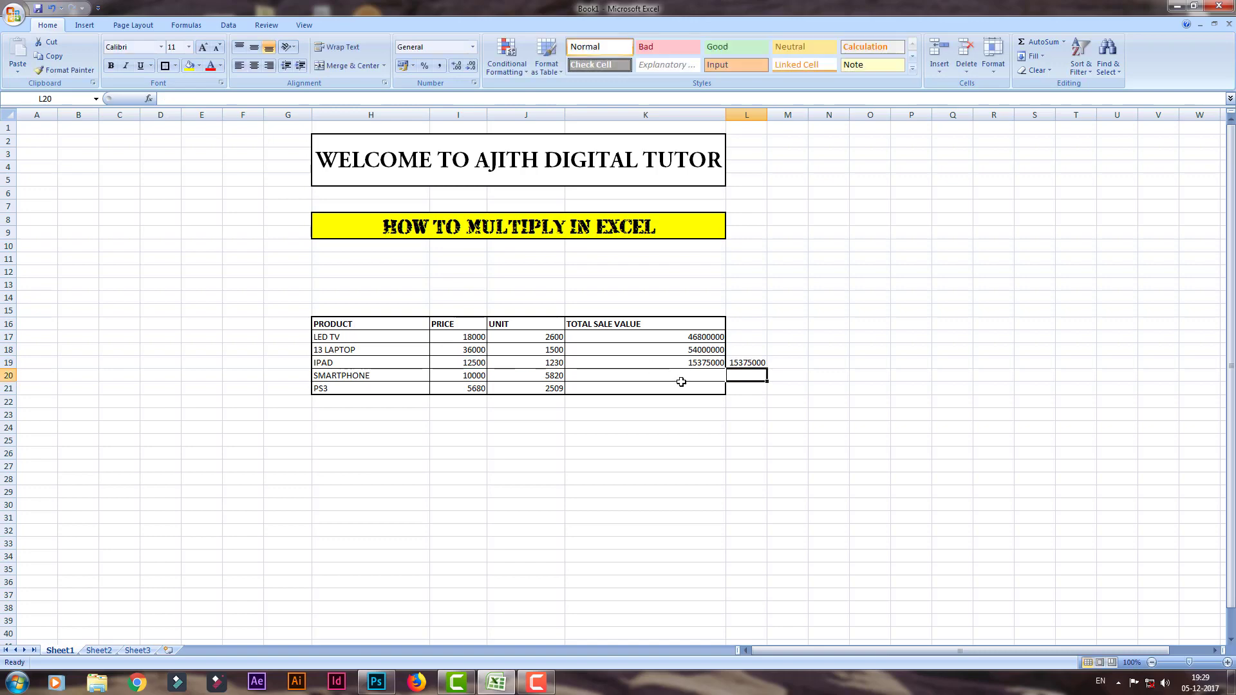
# Step: Compare the L19 and K19 formulas with the IPAD price and units, then select K20
pyautogui.click(744, 360)
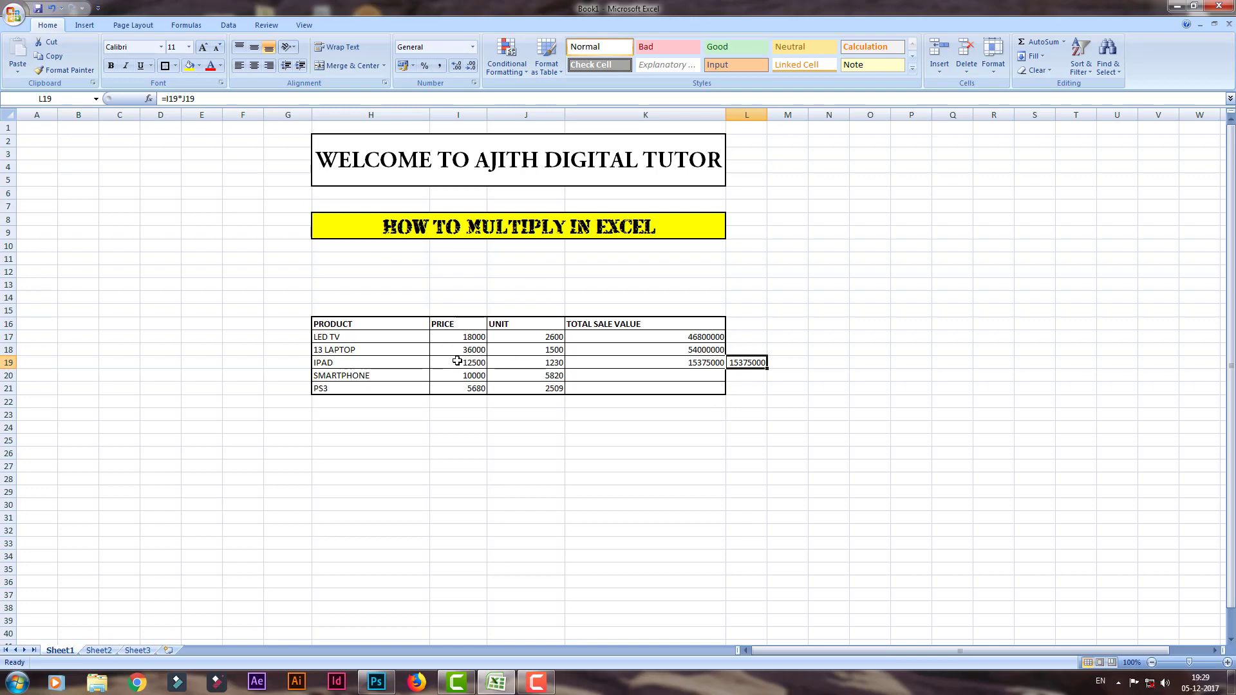
pyautogui.click(708, 363)
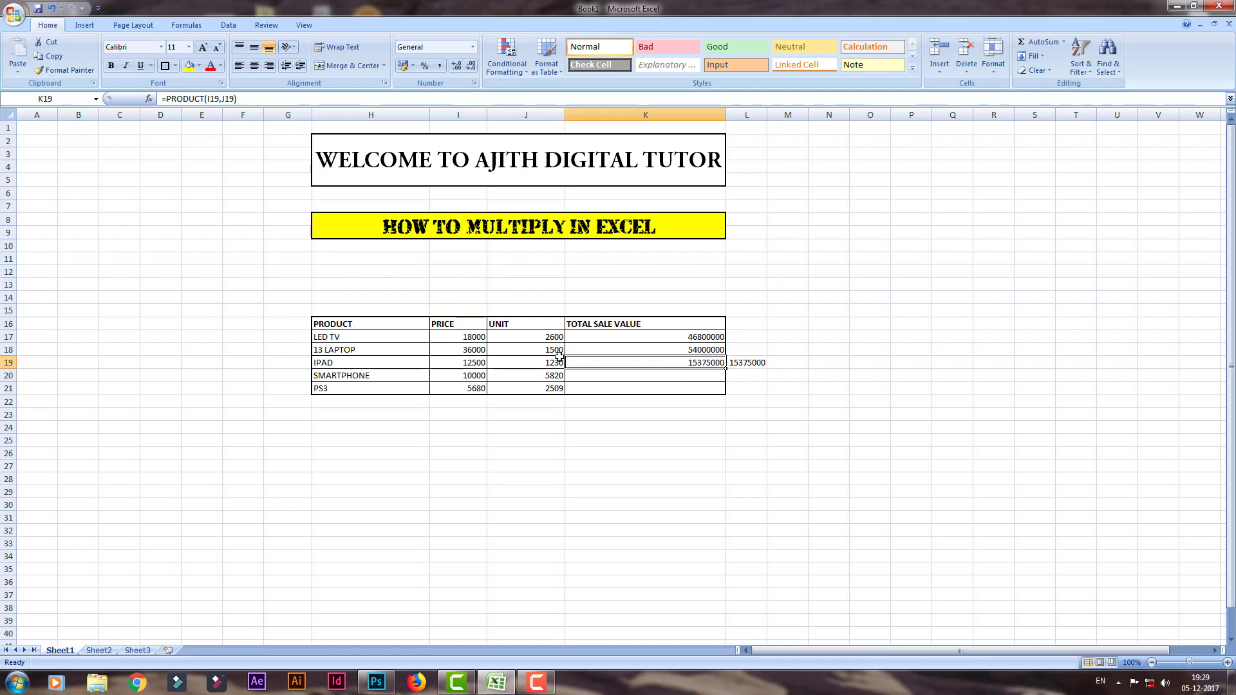
pyautogui.click(455, 367)
pyautogui.click(544, 365)
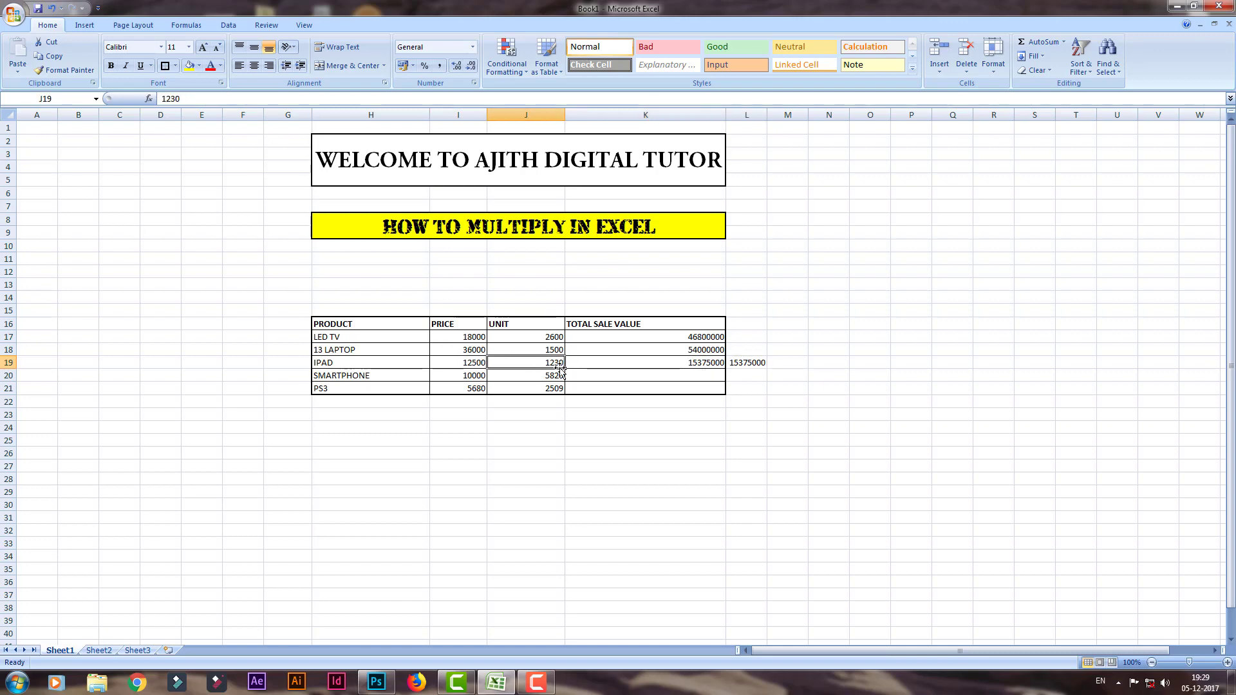
pyautogui.click(751, 365)
pyautogui.click(671, 373)
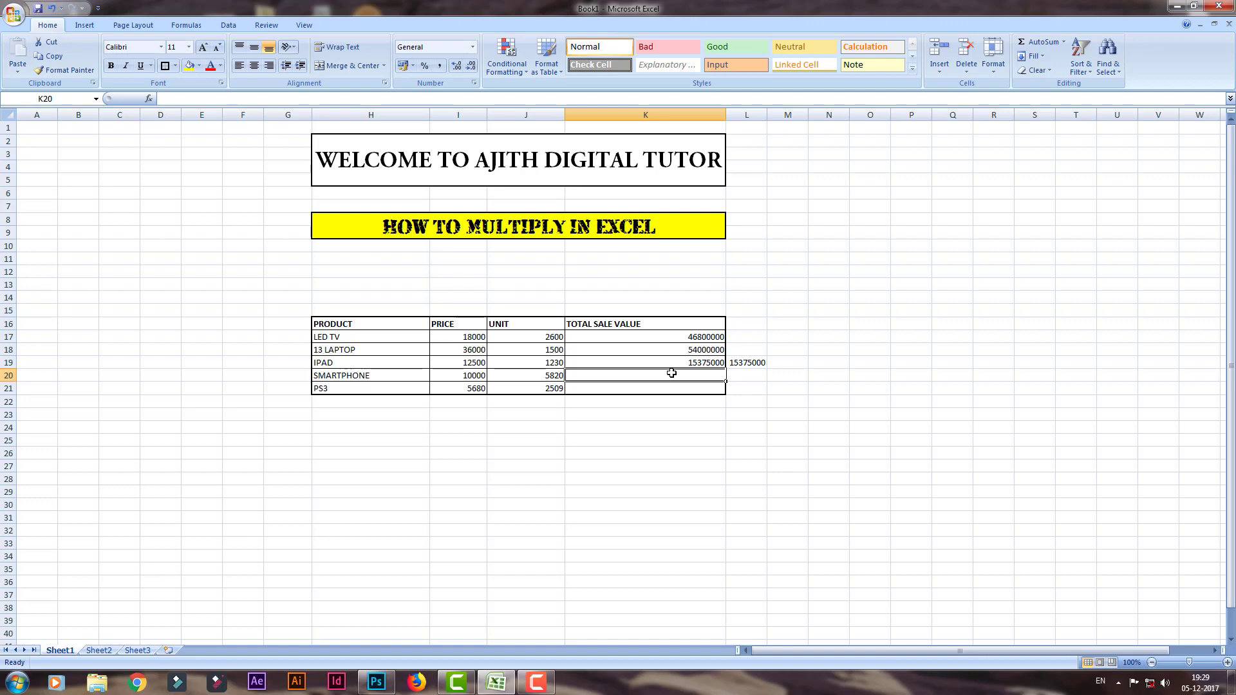
# Step: Enter =PRODUCT(I20,J20) in K20 for the SMARTPHONE total of 58200000
pyautogui.write('=')
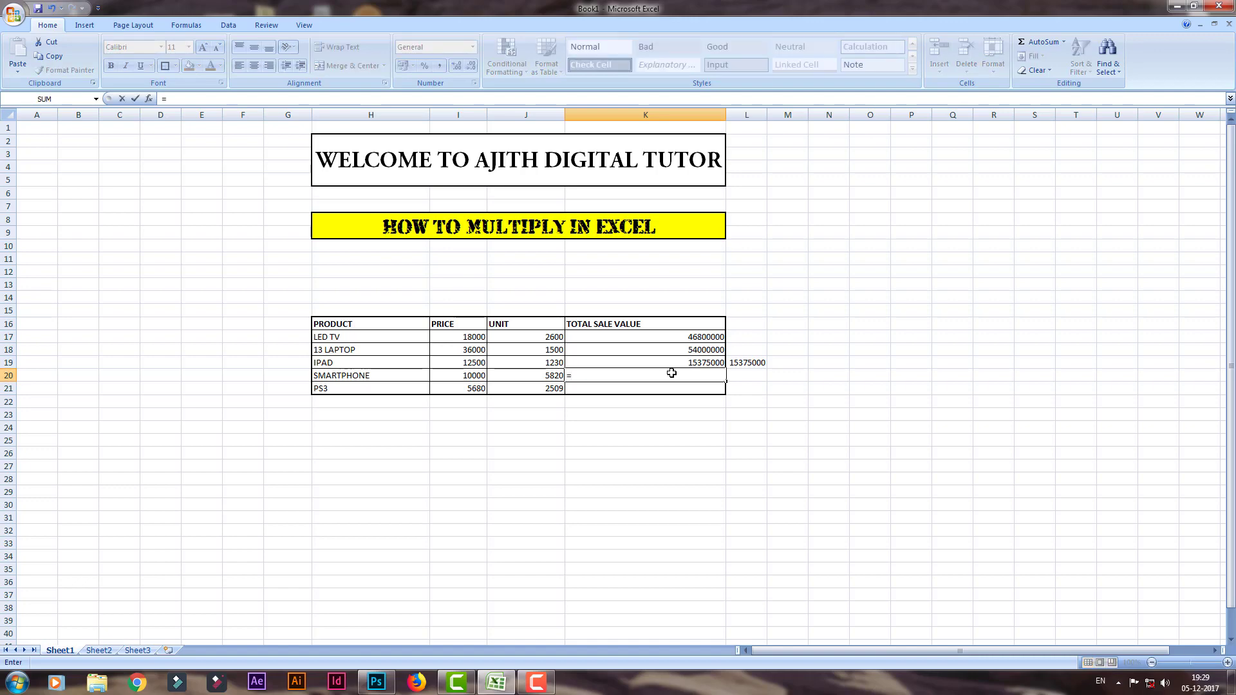
pyautogui.rightClick(672, 374)
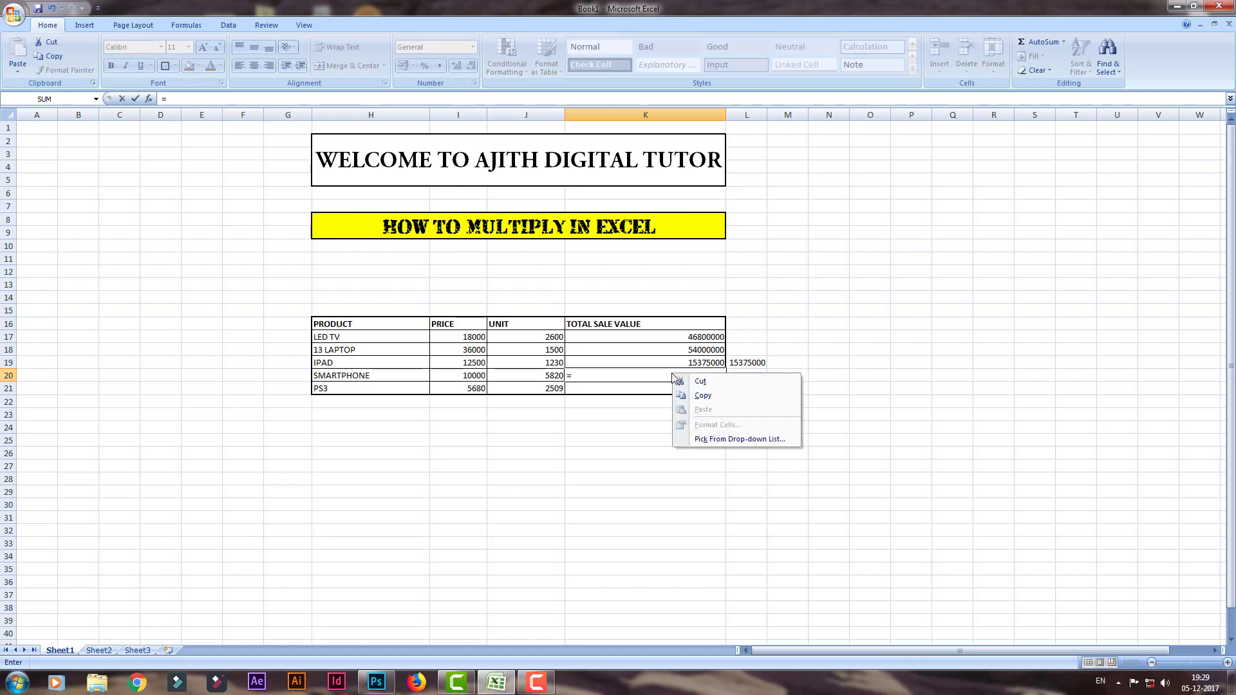
pyautogui.click(694, 440)
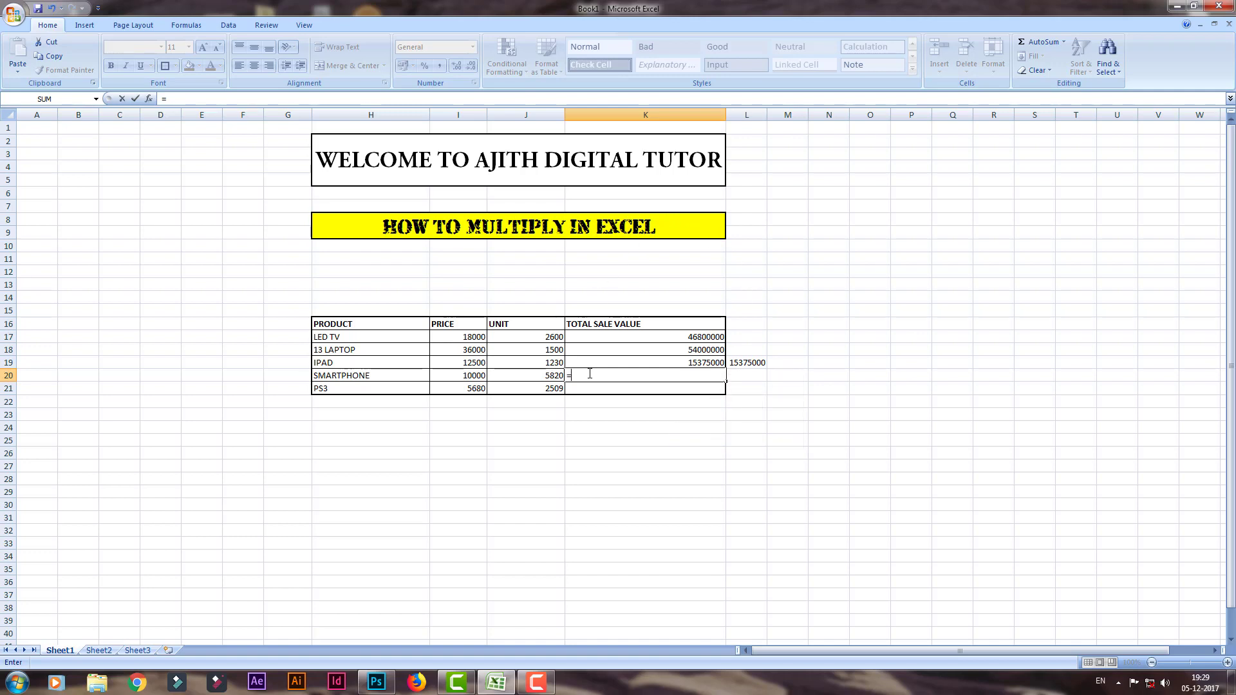
pyautogui.write('PR')
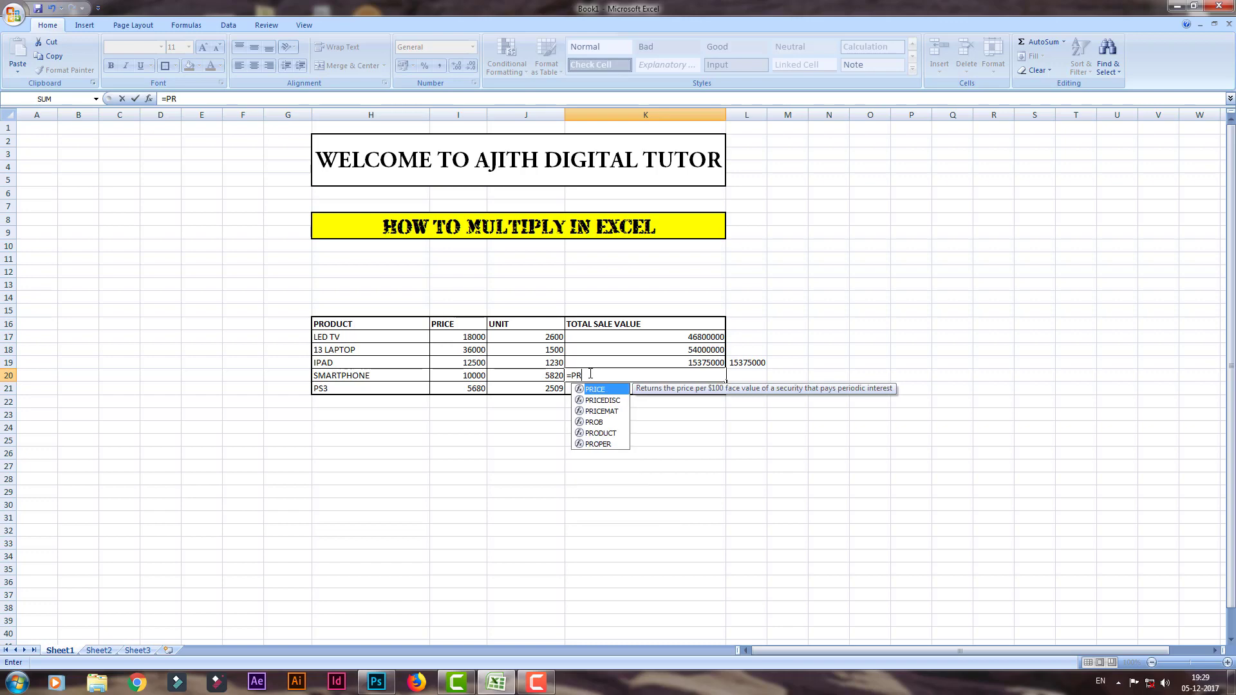
pyautogui.doubleClick(604, 434)
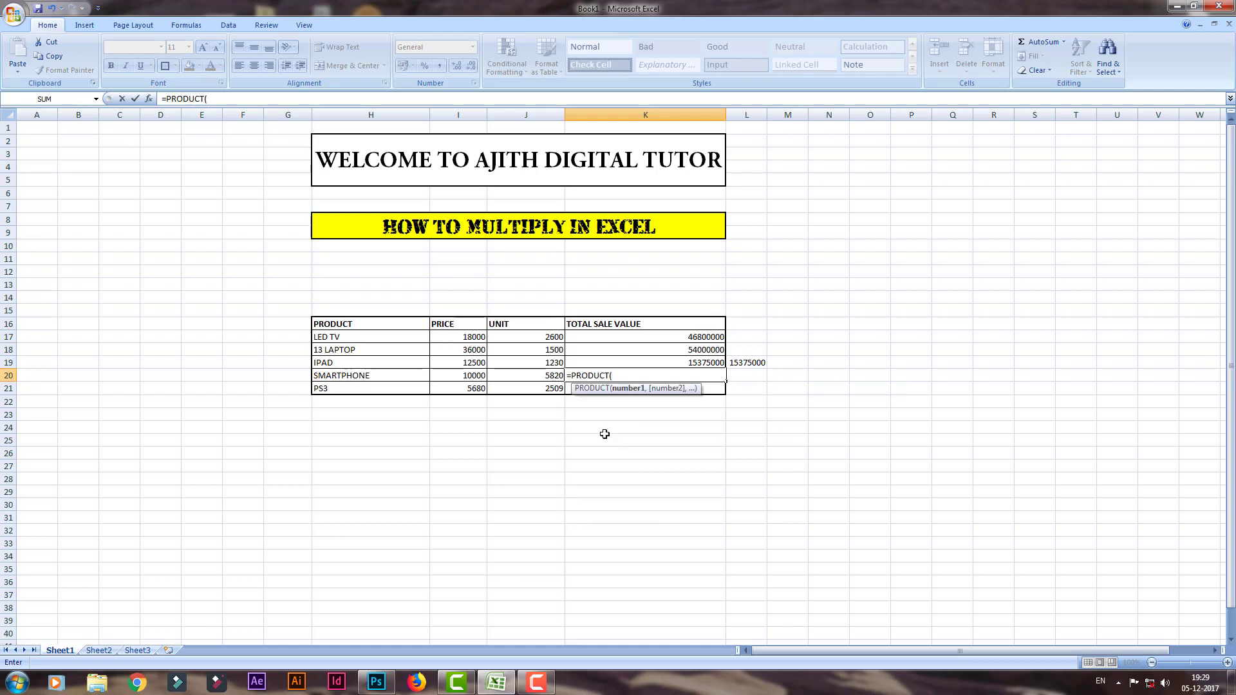
pyautogui.click(473, 373)
pyautogui.write(',')
pyautogui.click(524, 376)
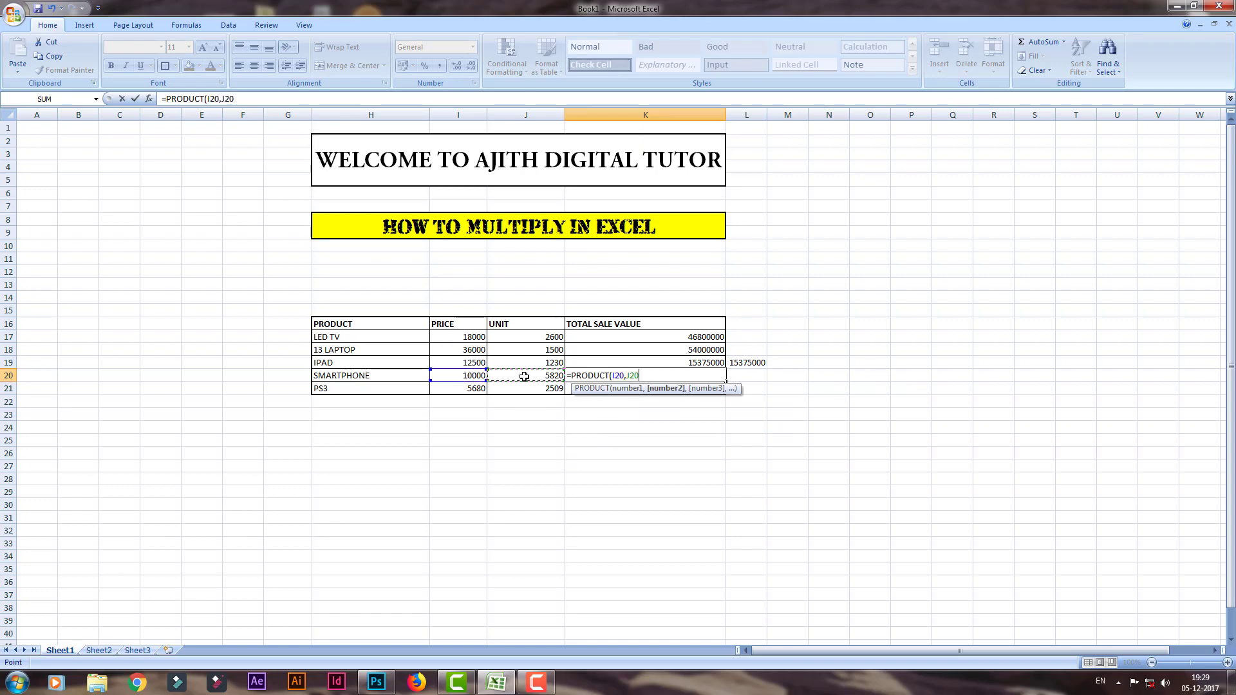
pyautogui.write(')')
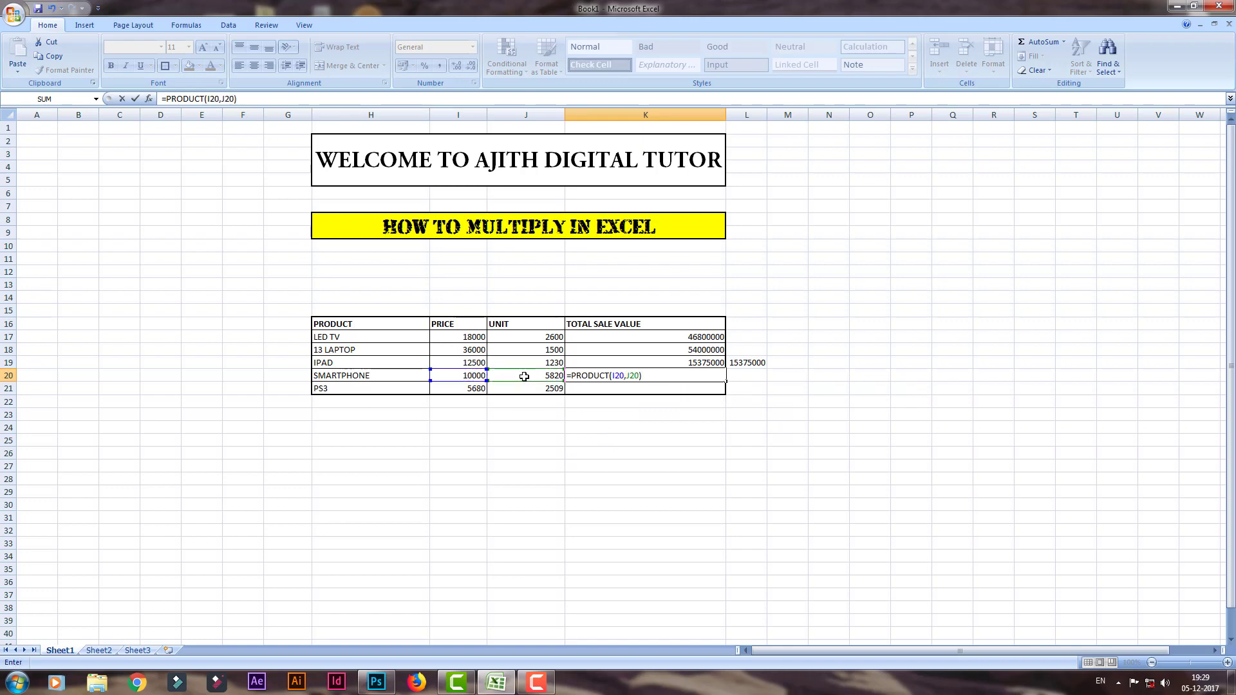
pyautogui.press('Return')
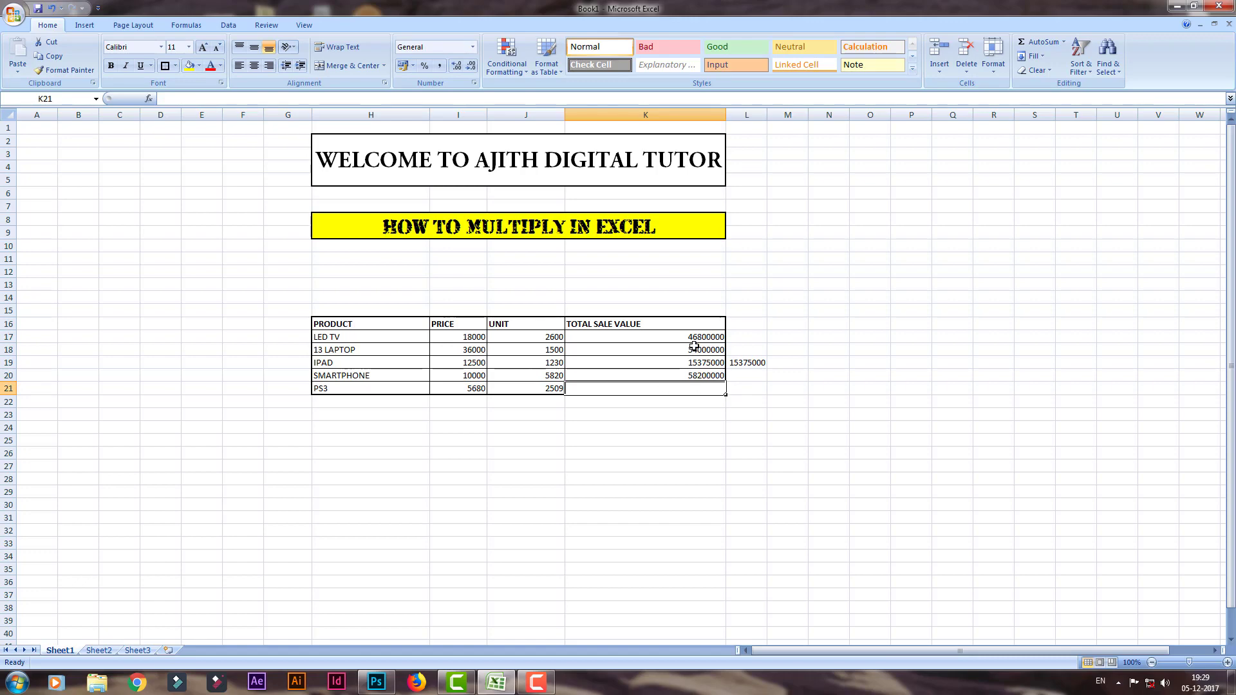
pyautogui.click(750, 363)
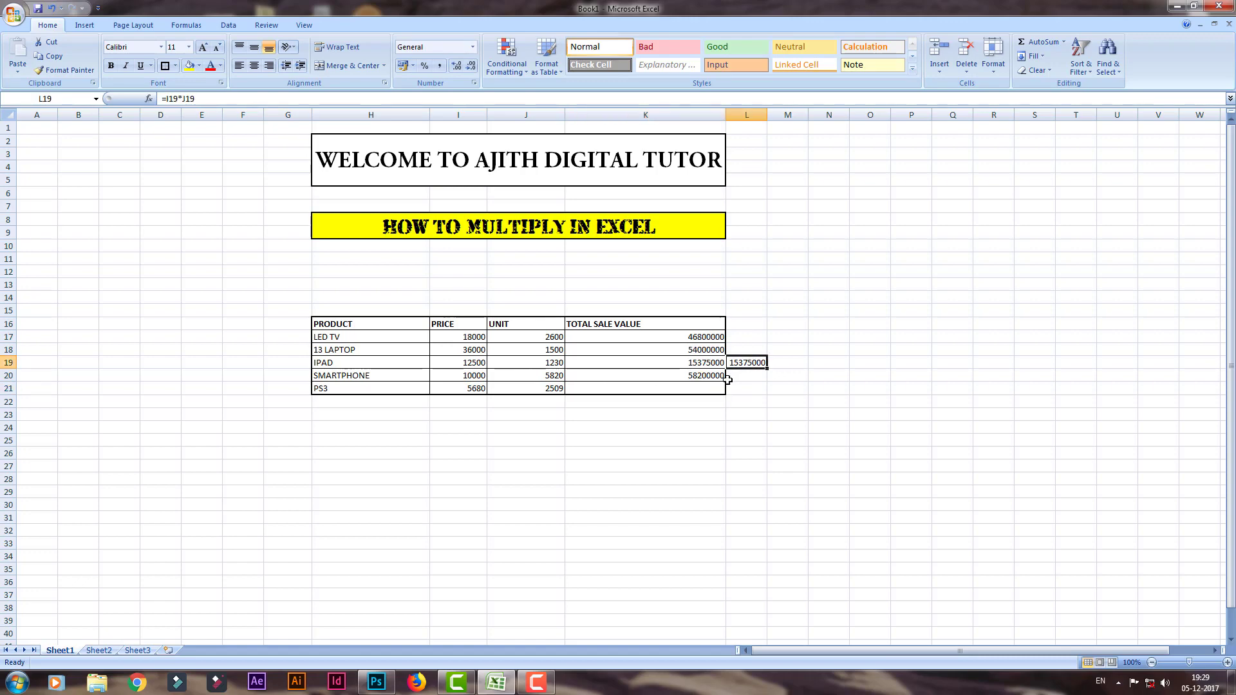
# Step: Fill K20 down to K21, giving PS3 =PRODUCT(I21,J21) = 14251120
pyautogui.click(702, 374)
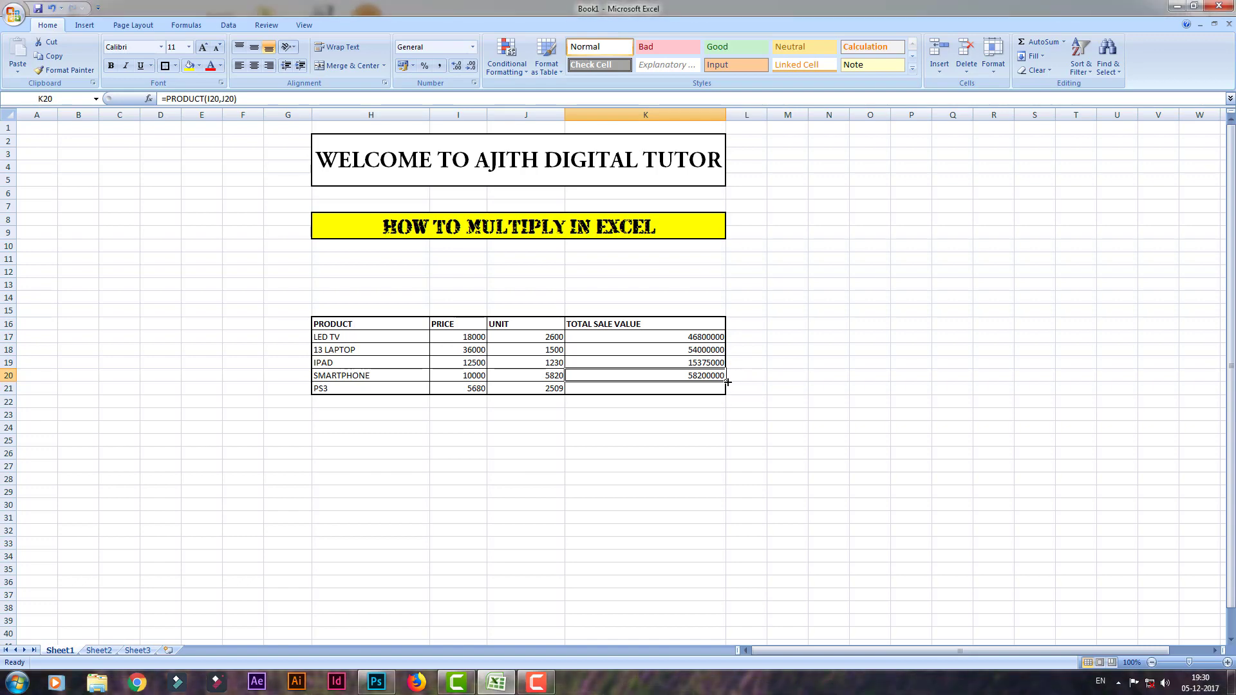
pyautogui.moveTo(727, 382); pyautogui.dragTo(725, 382)
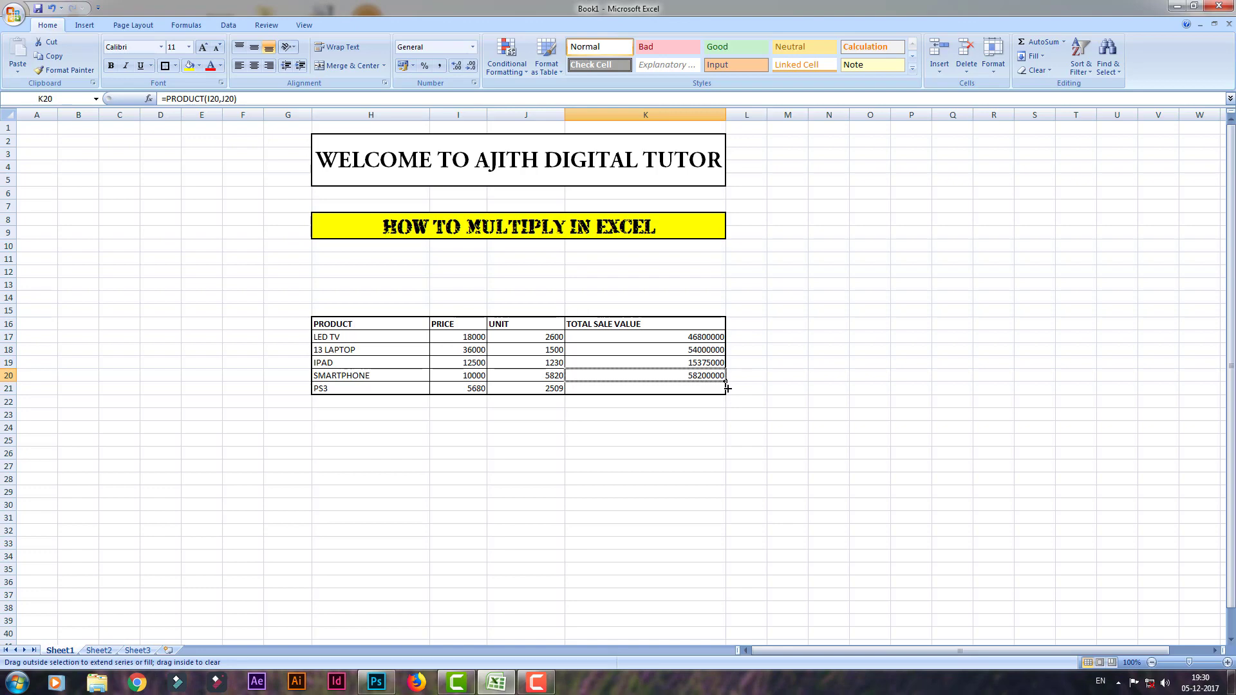
pyautogui.moveTo(725, 382); pyautogui.dragTo(726, 394)
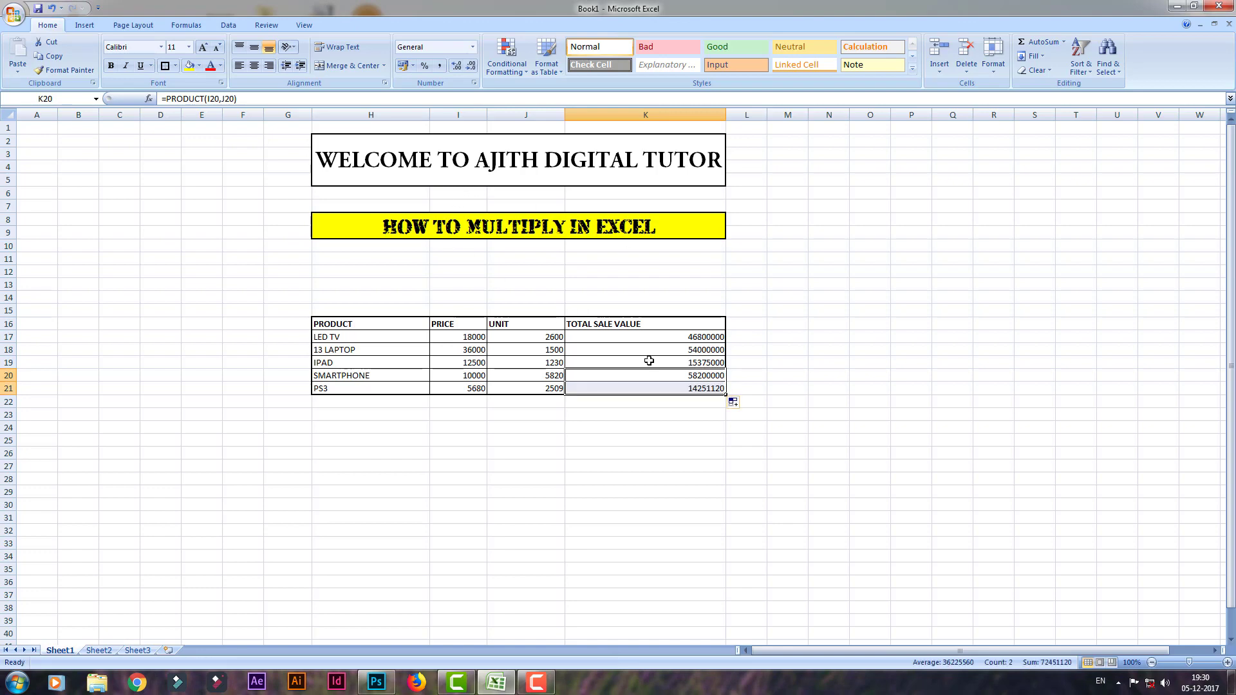
pyautogui.click(708, 389)
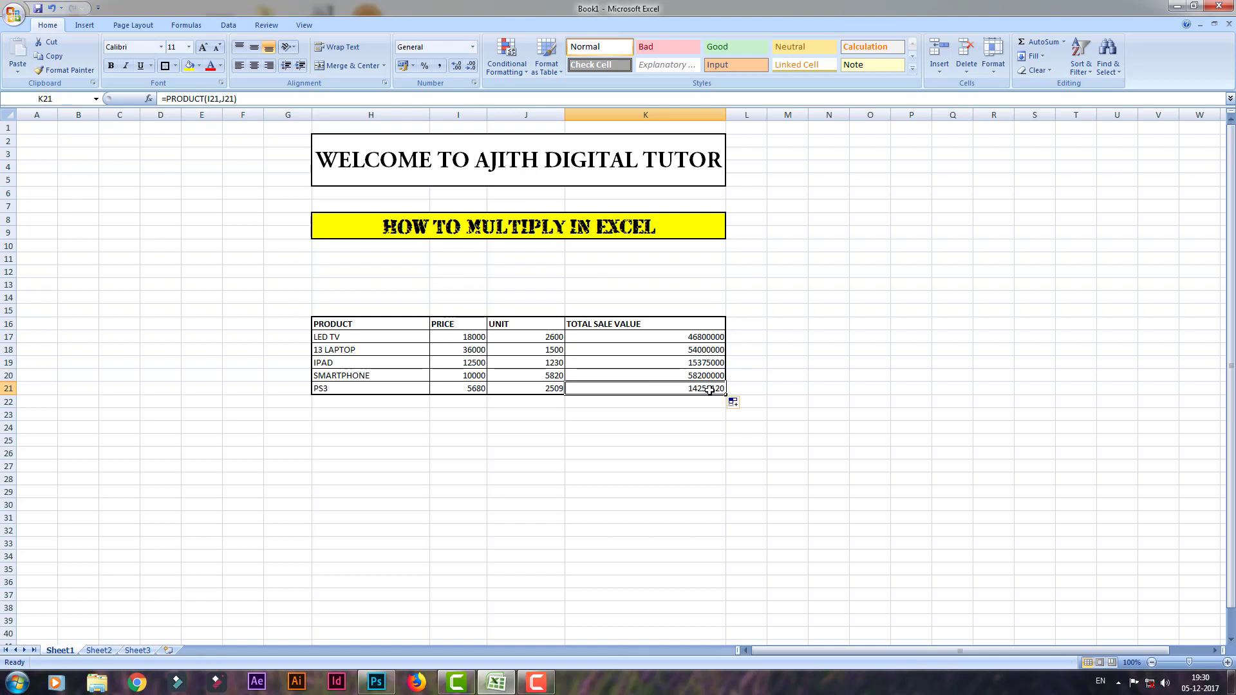
pyautogui.click(702, 362)
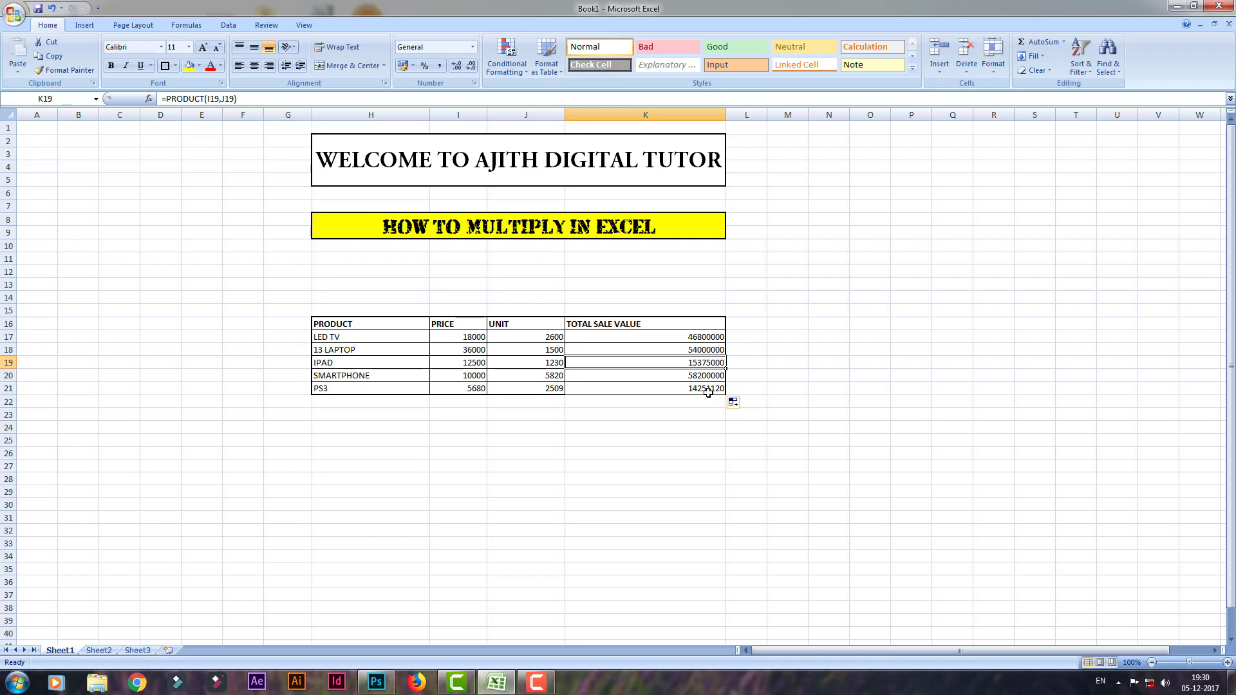
# Step: Copy the LED TV units value 2600 from J17 into J23 below the table
pyautogui.click(532, 338)
pyautogui.hotkey('ctrl', 'c')
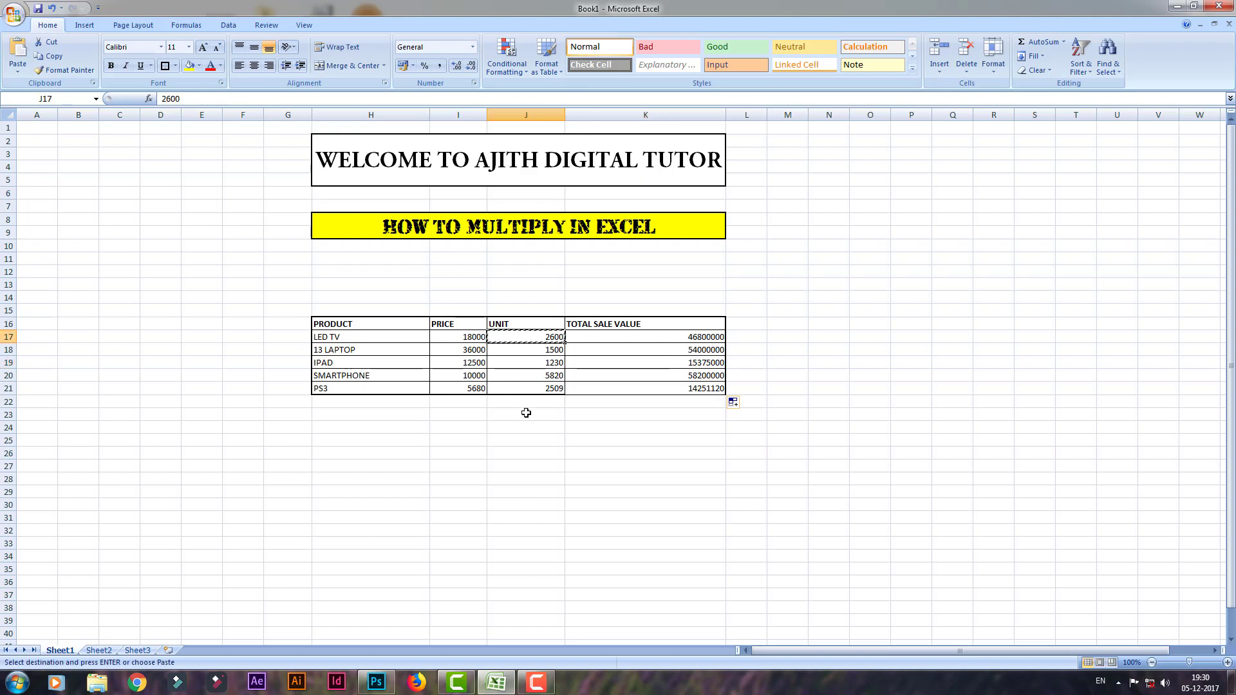
pyautogui.click(524, 414)
pyautogui.hotkey('ctrl', 'v')
pyautogui.click(535, 465)
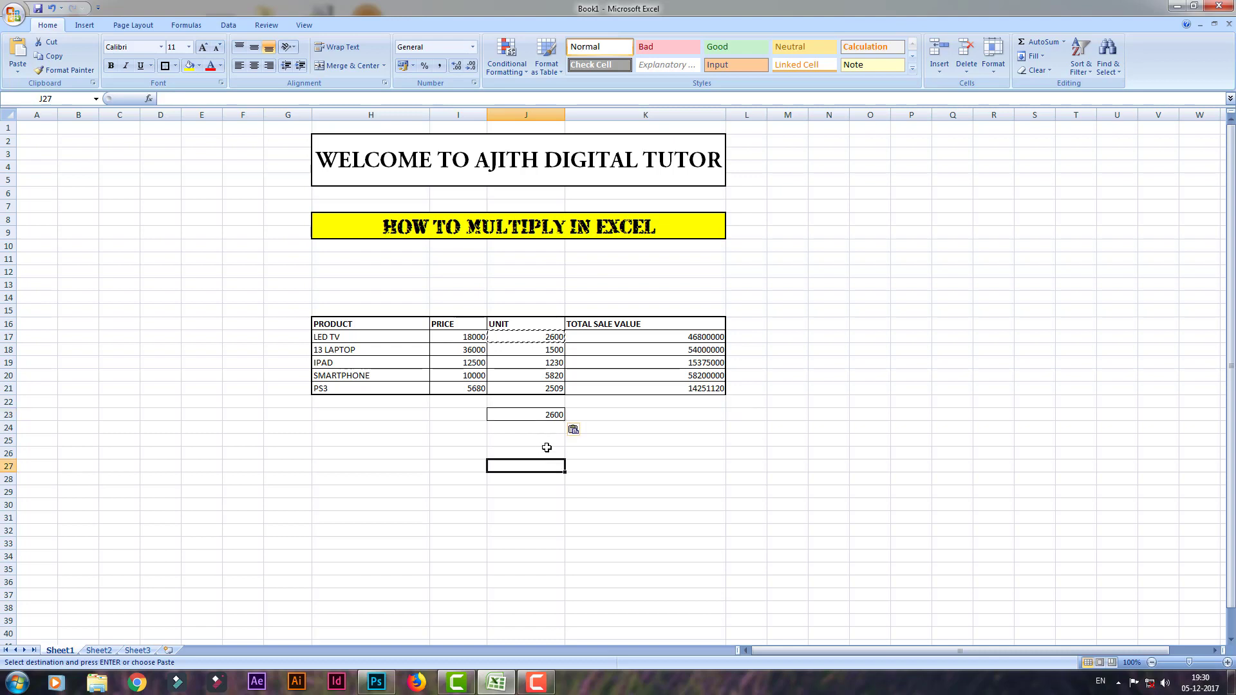
pyautogui.click(528, 428)
pyautogui.doubleClick(530, 414)
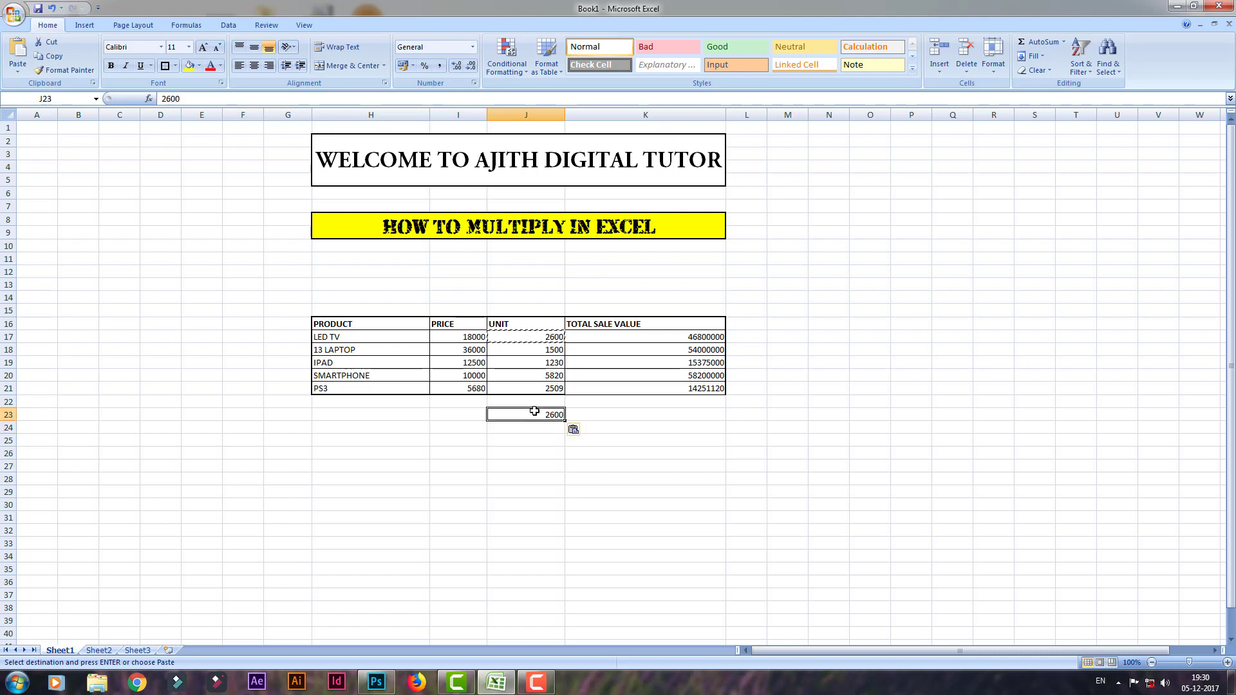
# Step: Paste K17's formula into K23, where it becomes =I23*J23 and shows 0
pyautogui.click(698, 338)
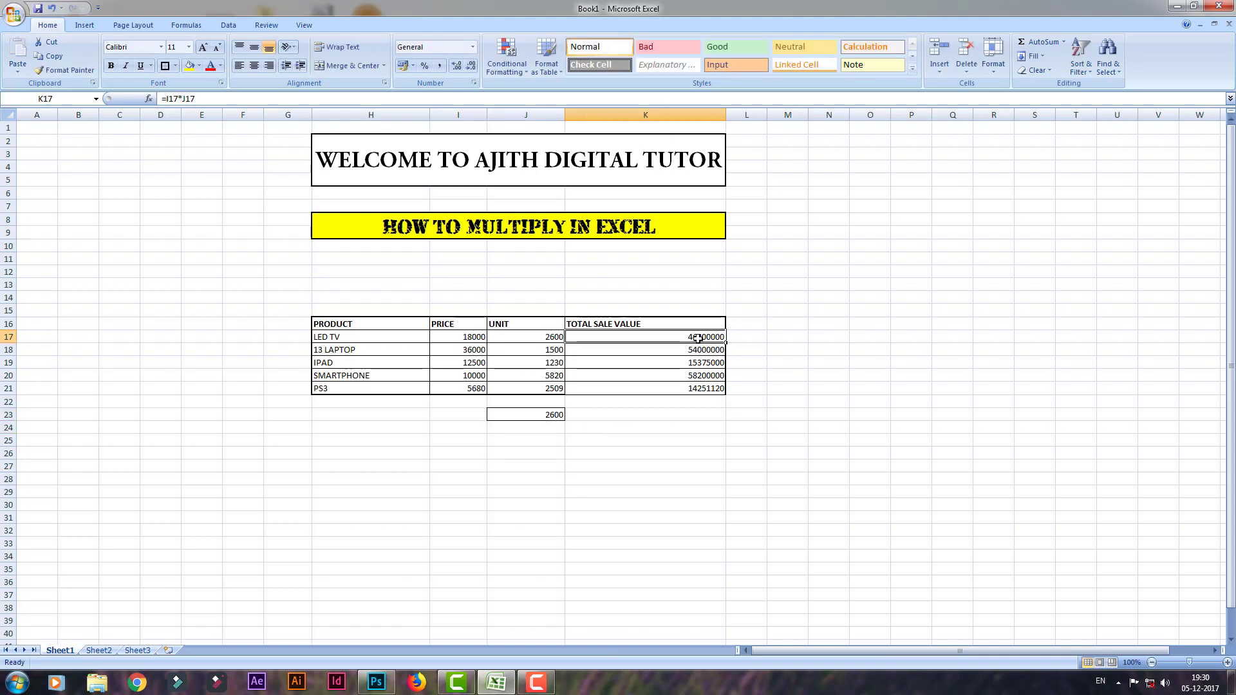
pyautogui.hotkey('ctrl', 'c')
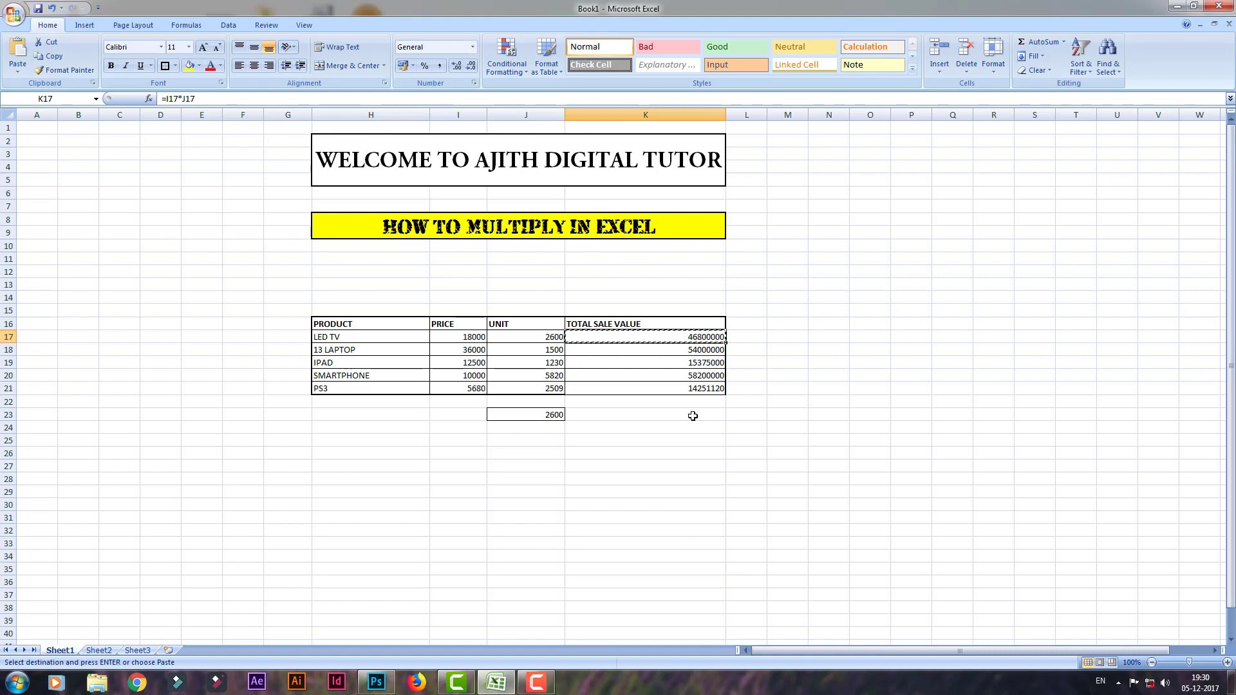
pyautogui.click(692, 416)
pyautogui.hotkey('ctrl', 'v')
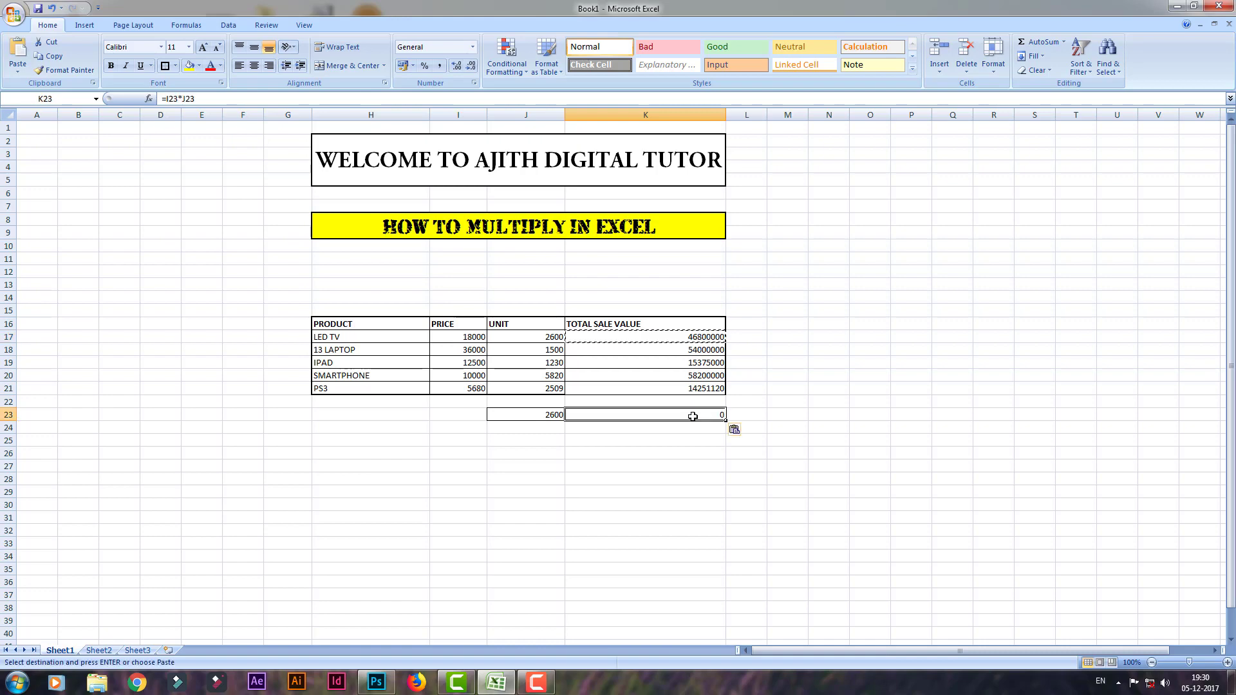
pyautogui.doubleClick(694, 488)
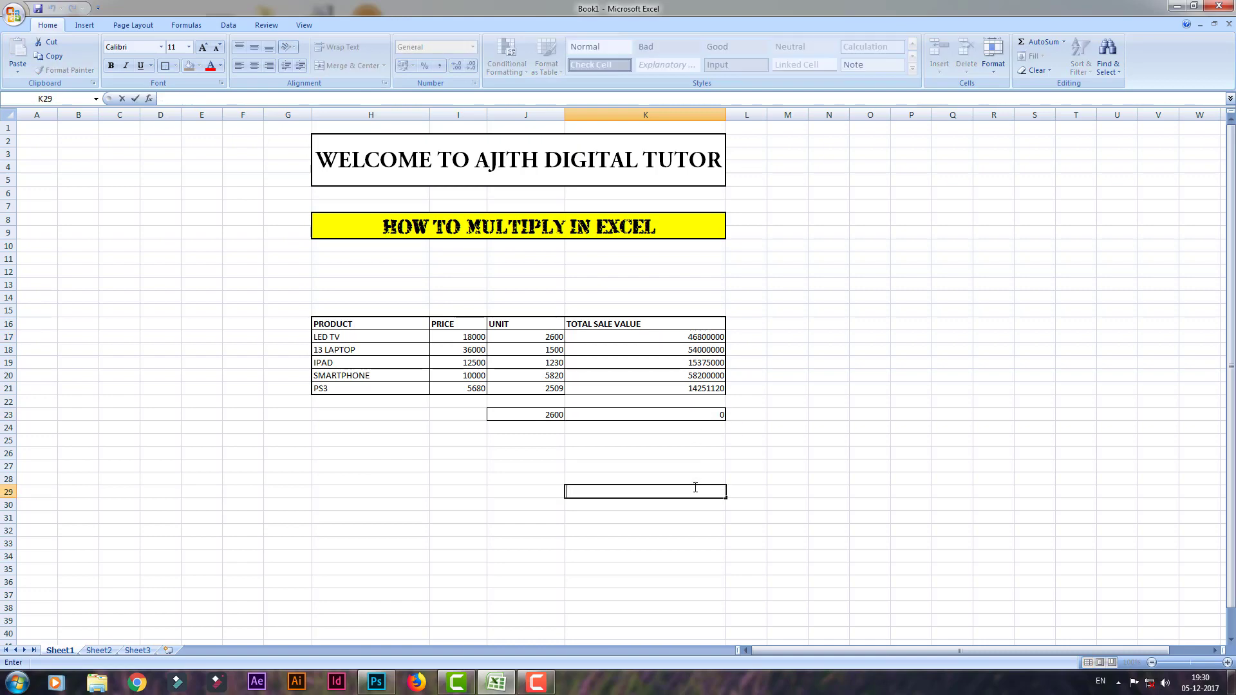
pyautogui.click(702, 415)
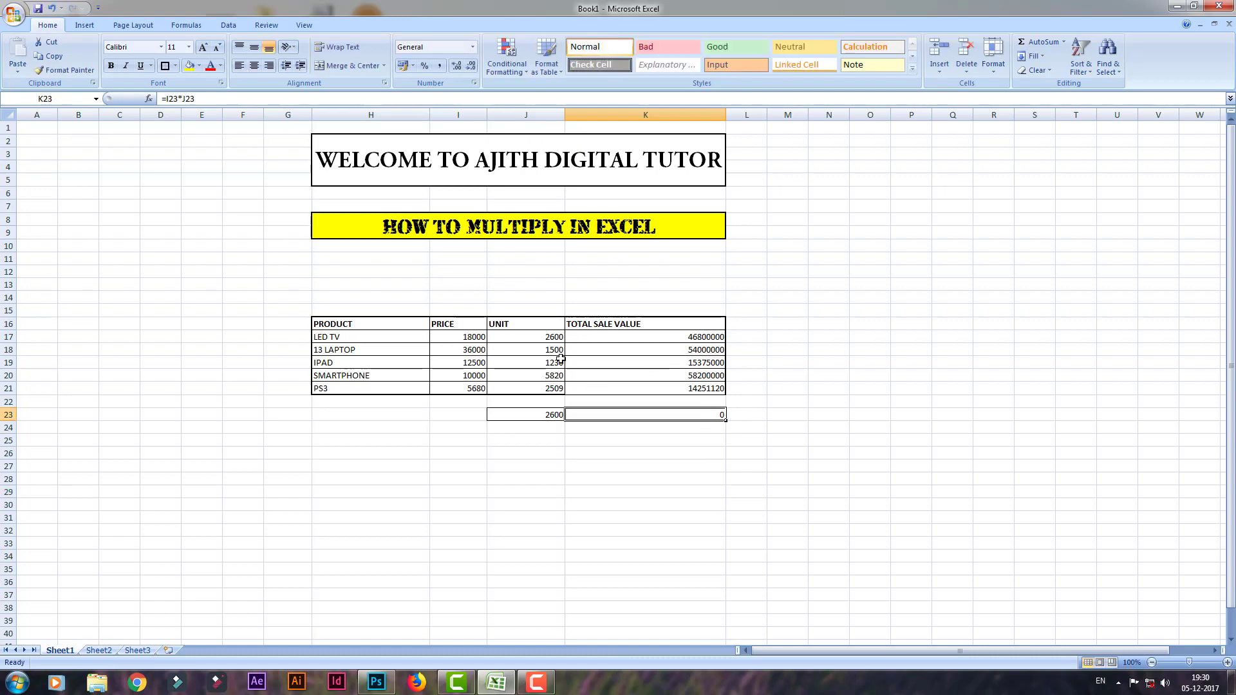
pyautogui.click(554, 336)
pyautogui.click(538, 425)
pyautogui.click(538, 415)
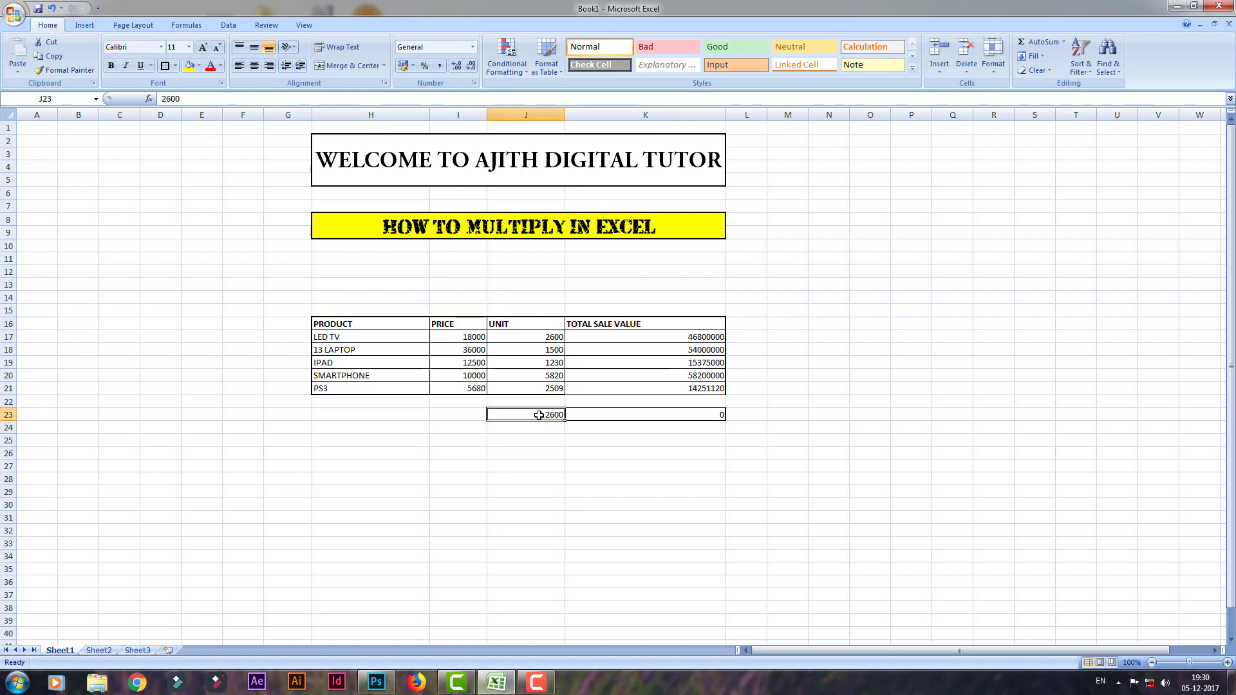
pyautogui.click(674, 337)
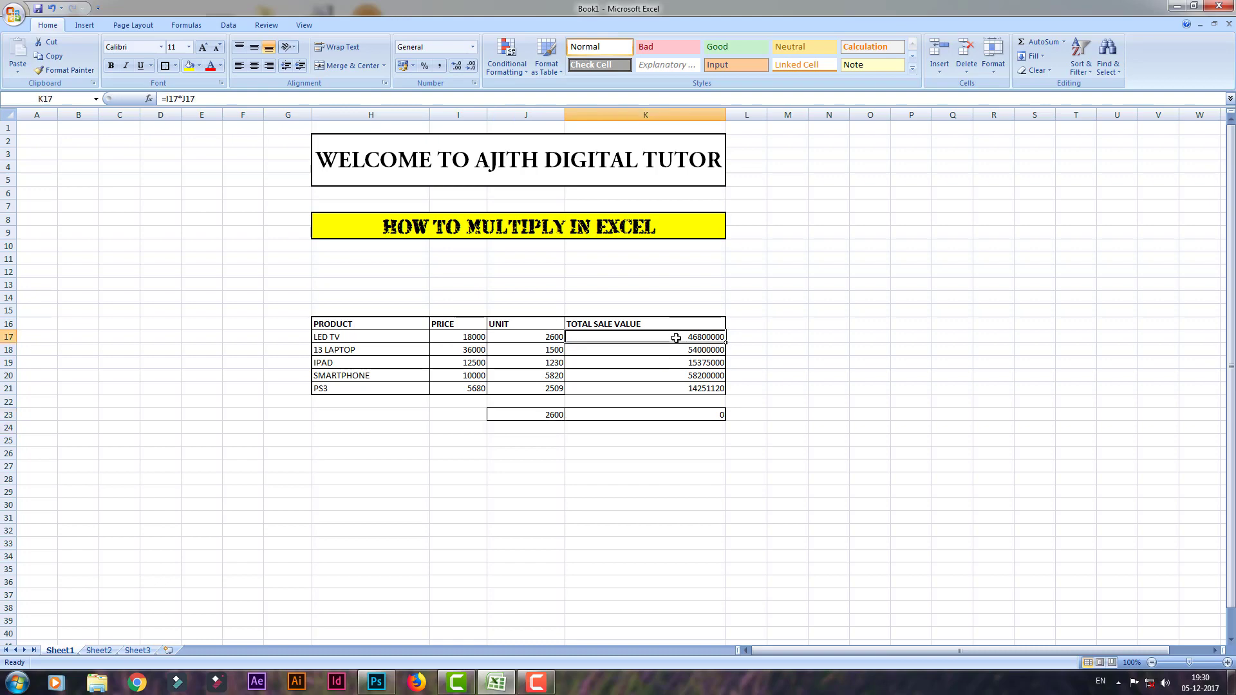
pyautogui.click(686, 420)
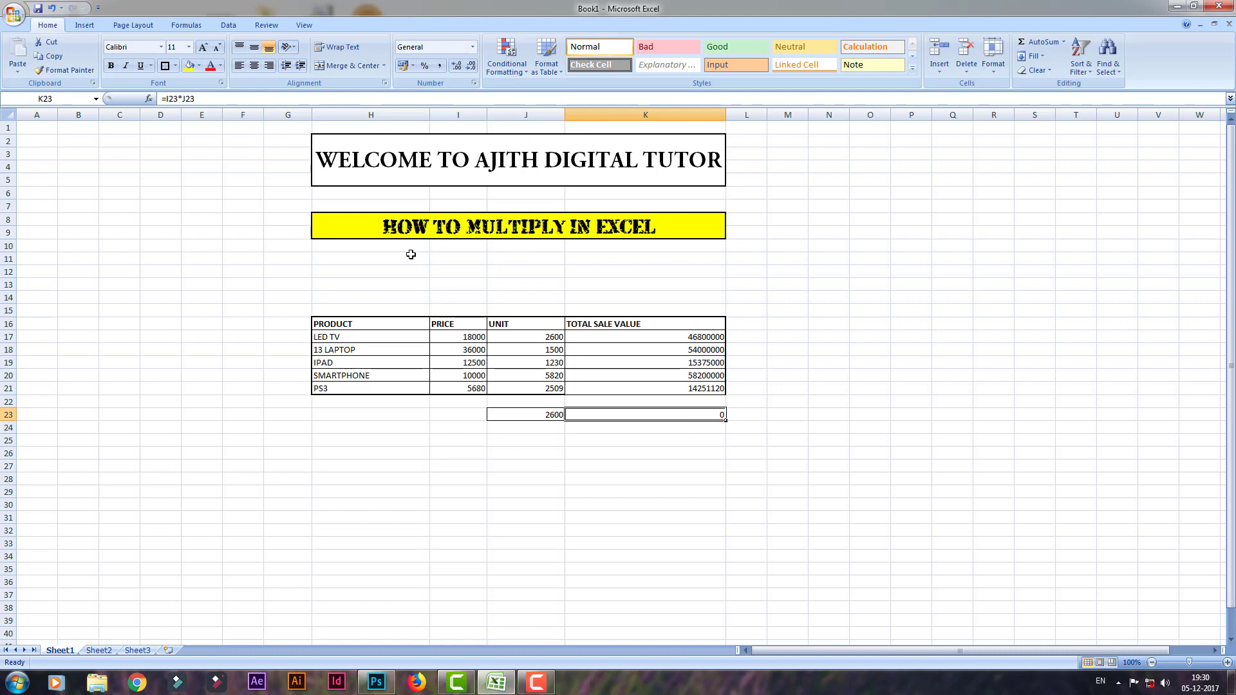
pyautogui.click(540, 336)
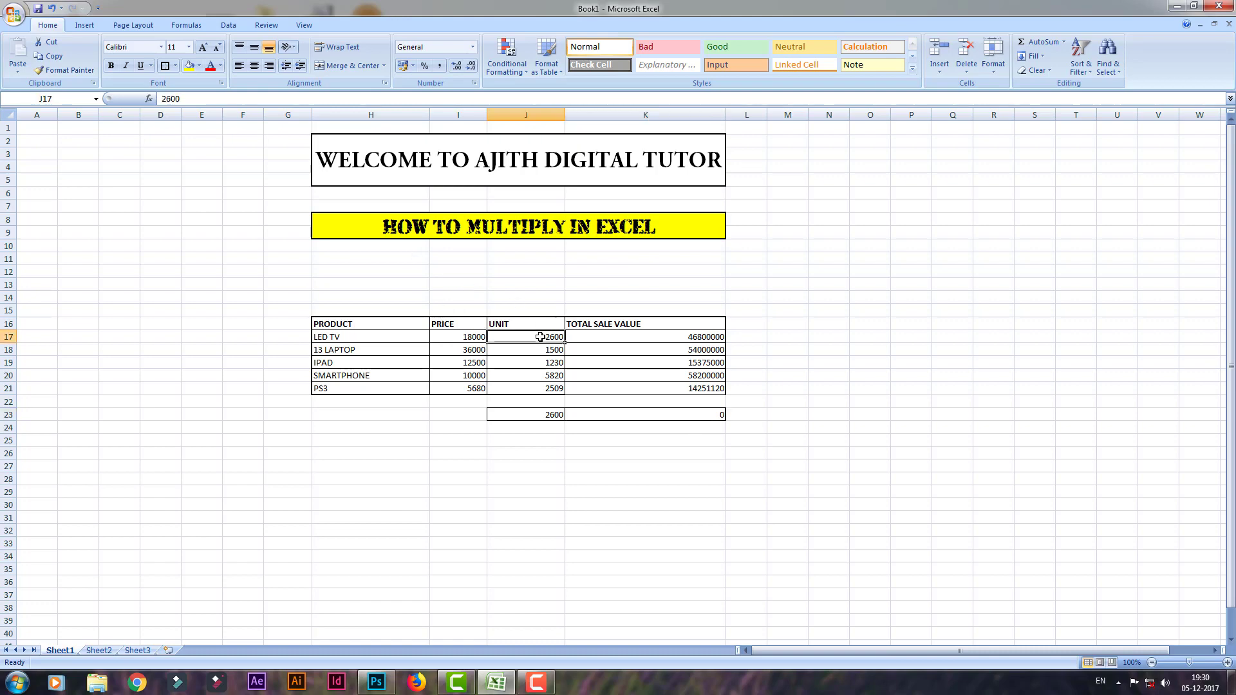
pyautogui.click(548, 415)
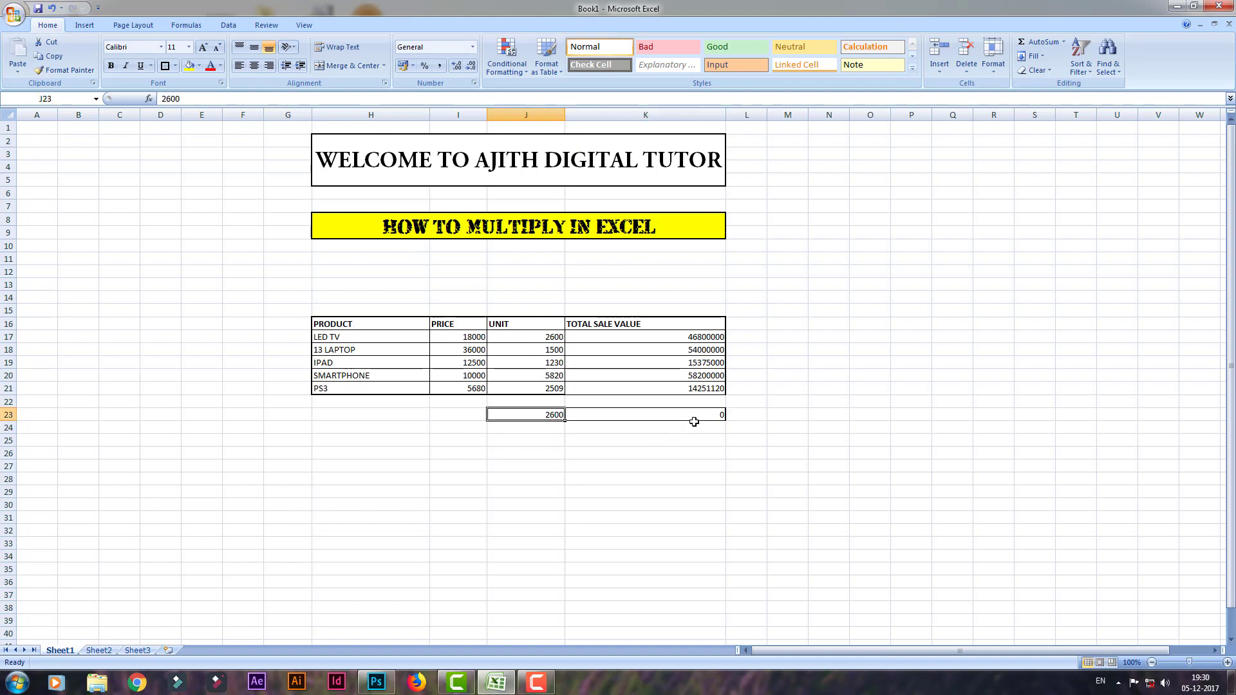
pyautogui.doubleClick(719, 339)
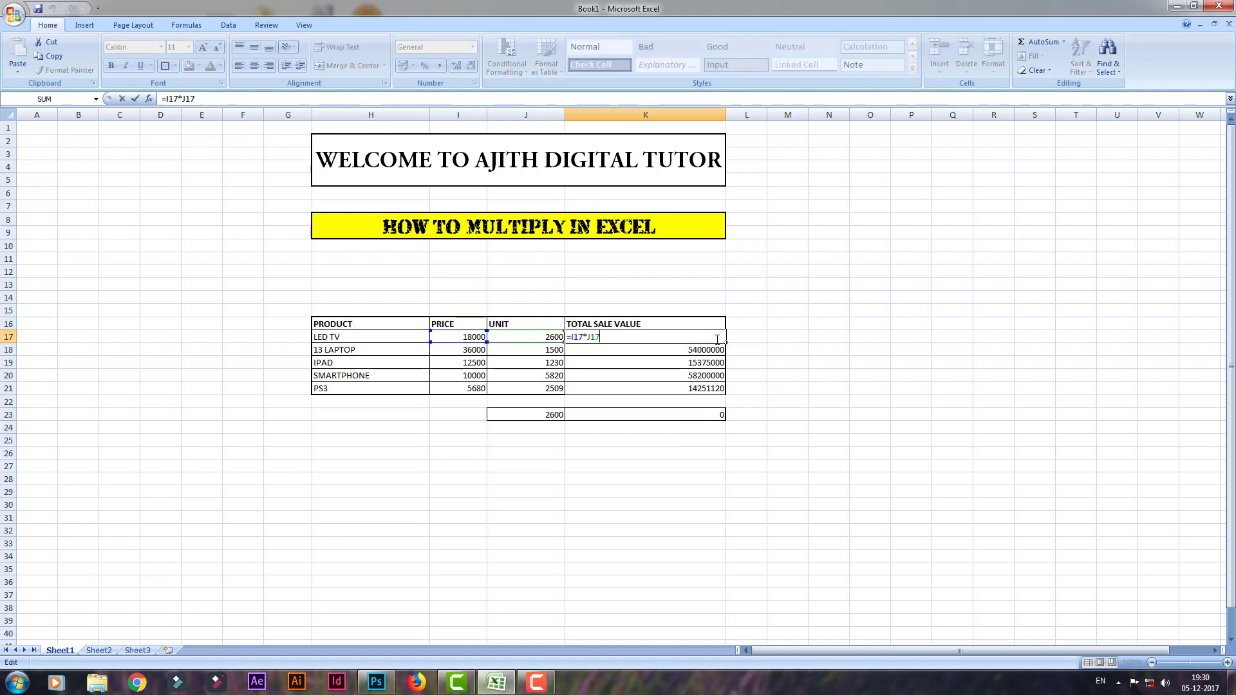
pyautogui.click(704, 414)
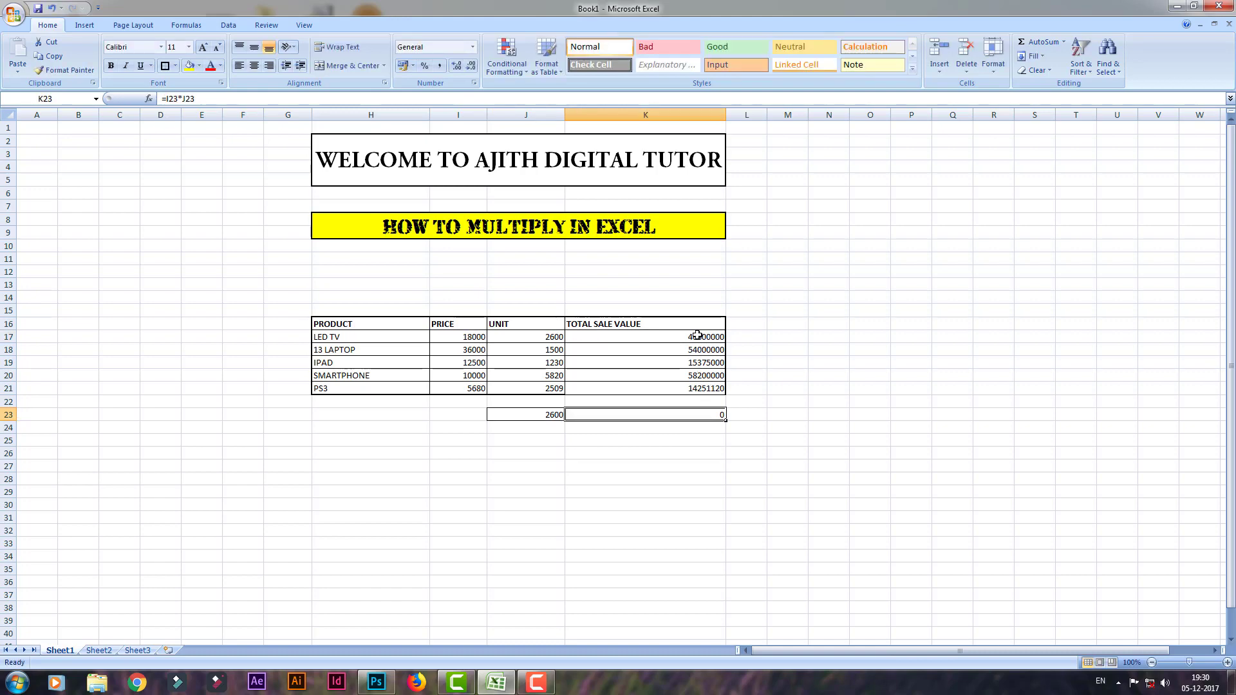